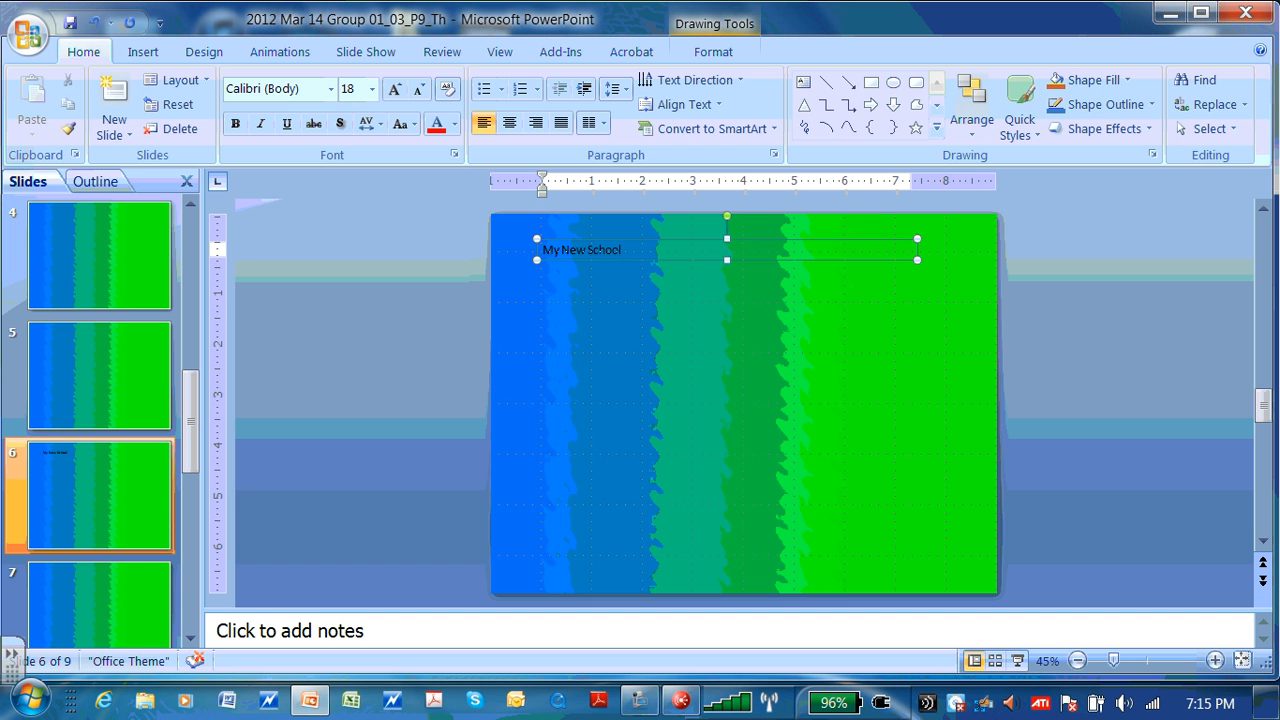
- Set the font size of the "My New School" text box on slide 6 to 28
click(628, 252)
double_click(632, 255)
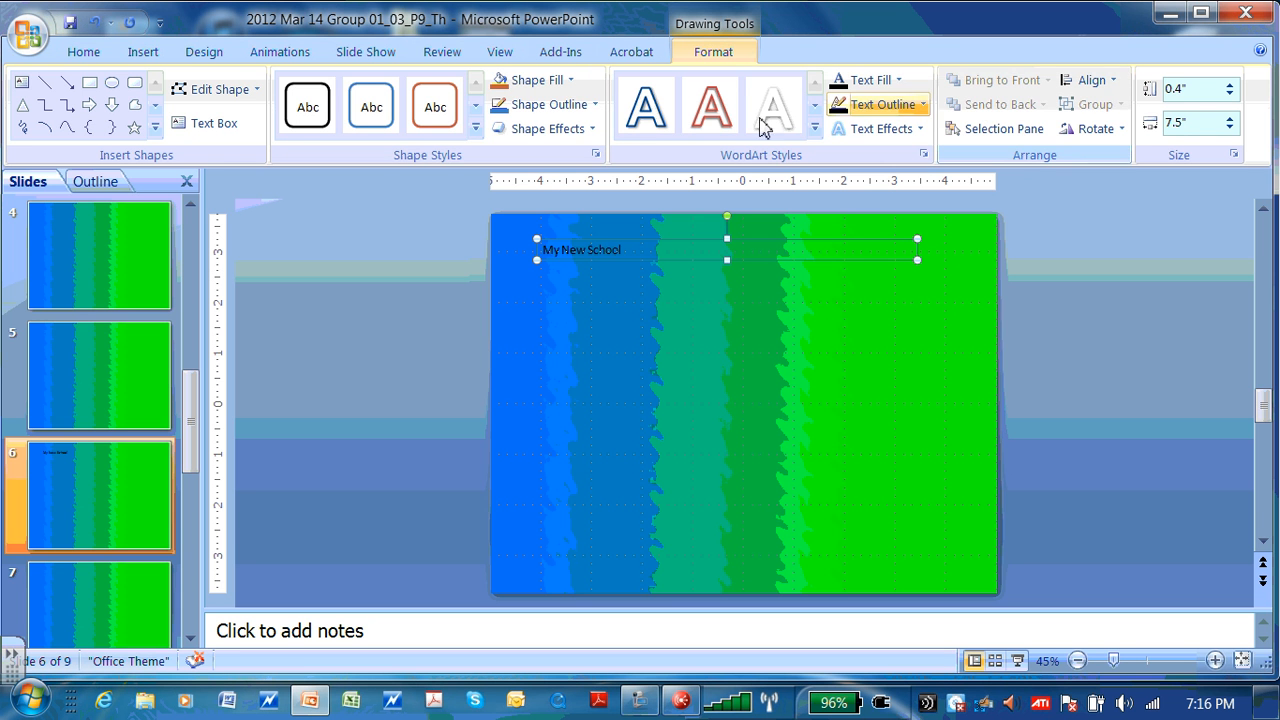
click(98, 52)
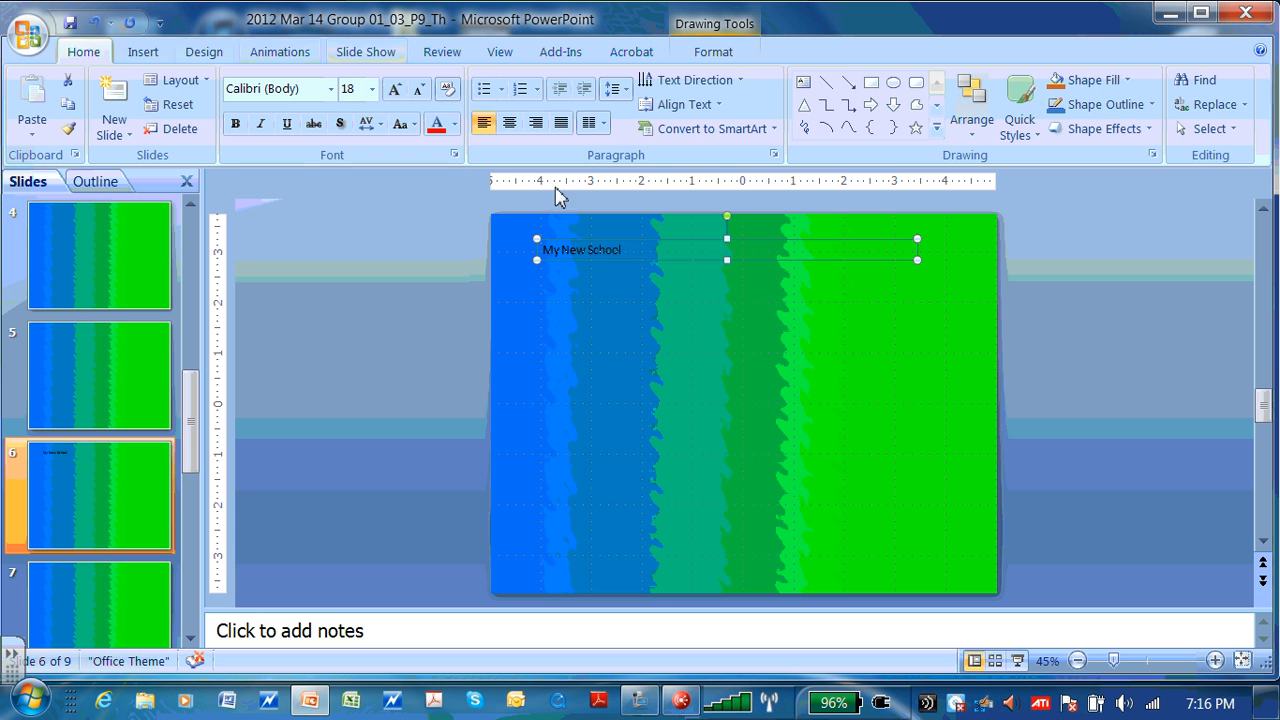
right_click(644, 251)
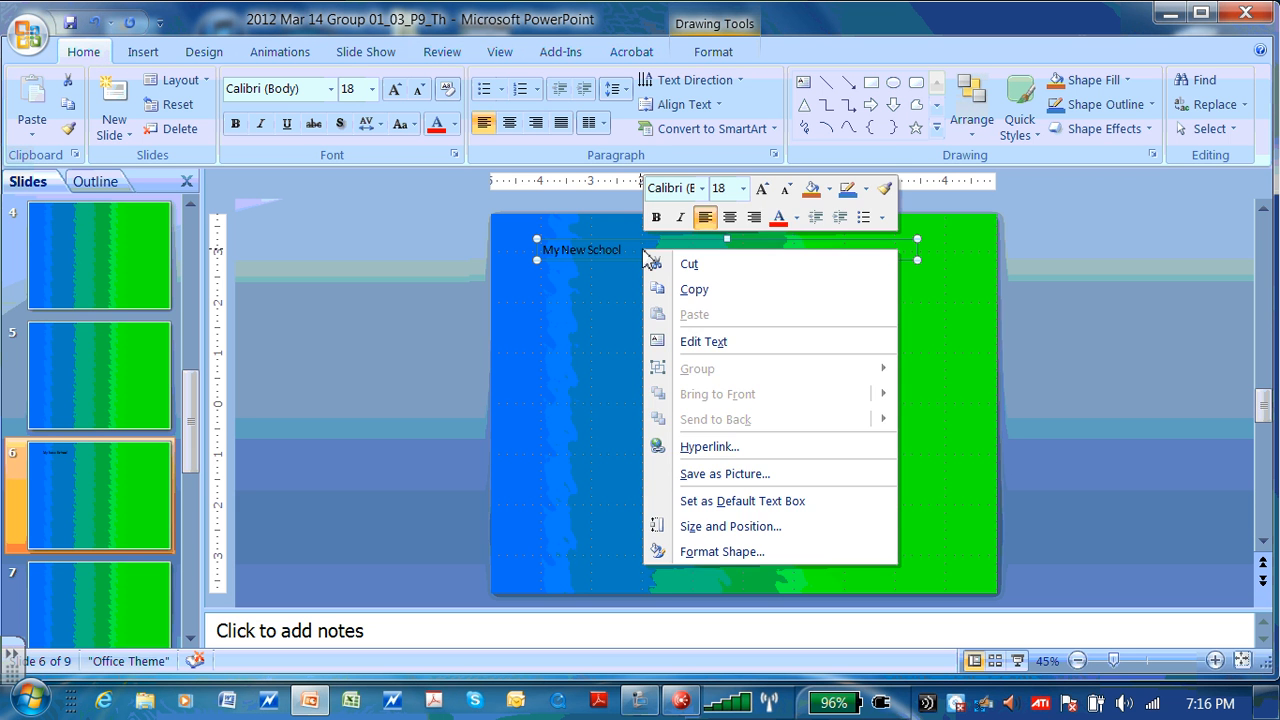
click(644, 251)
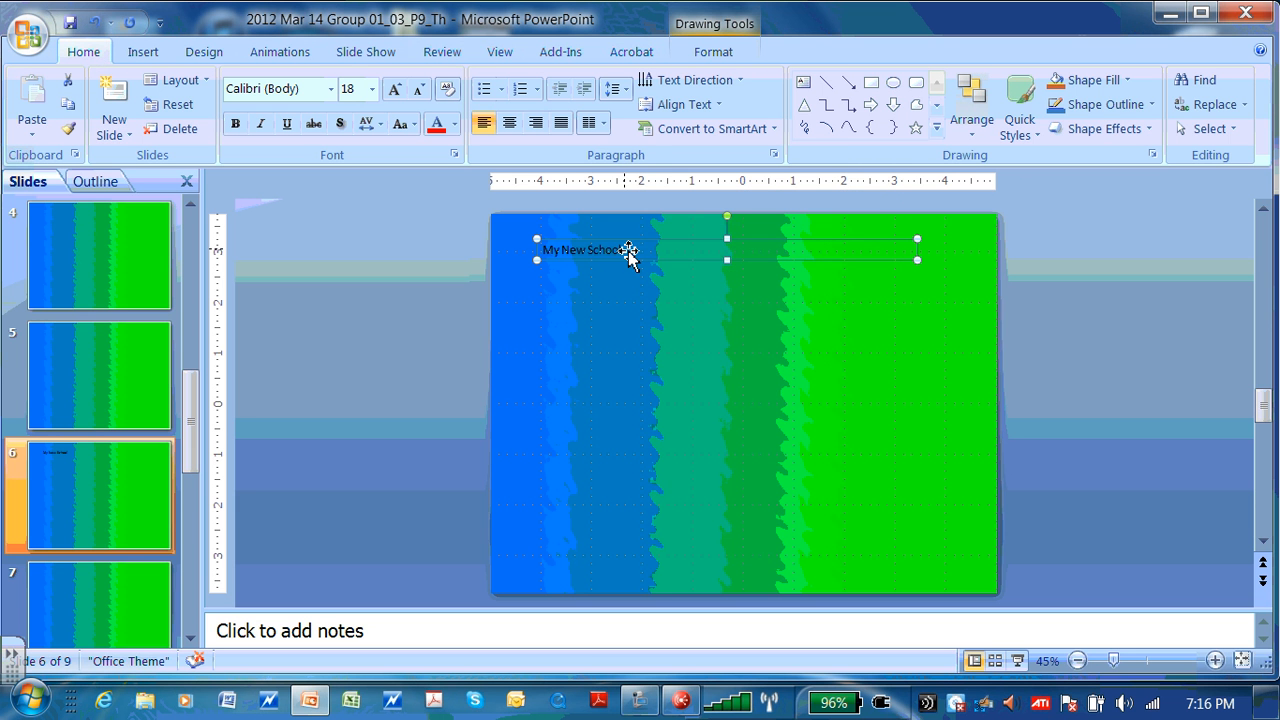
right_click(631, 253)
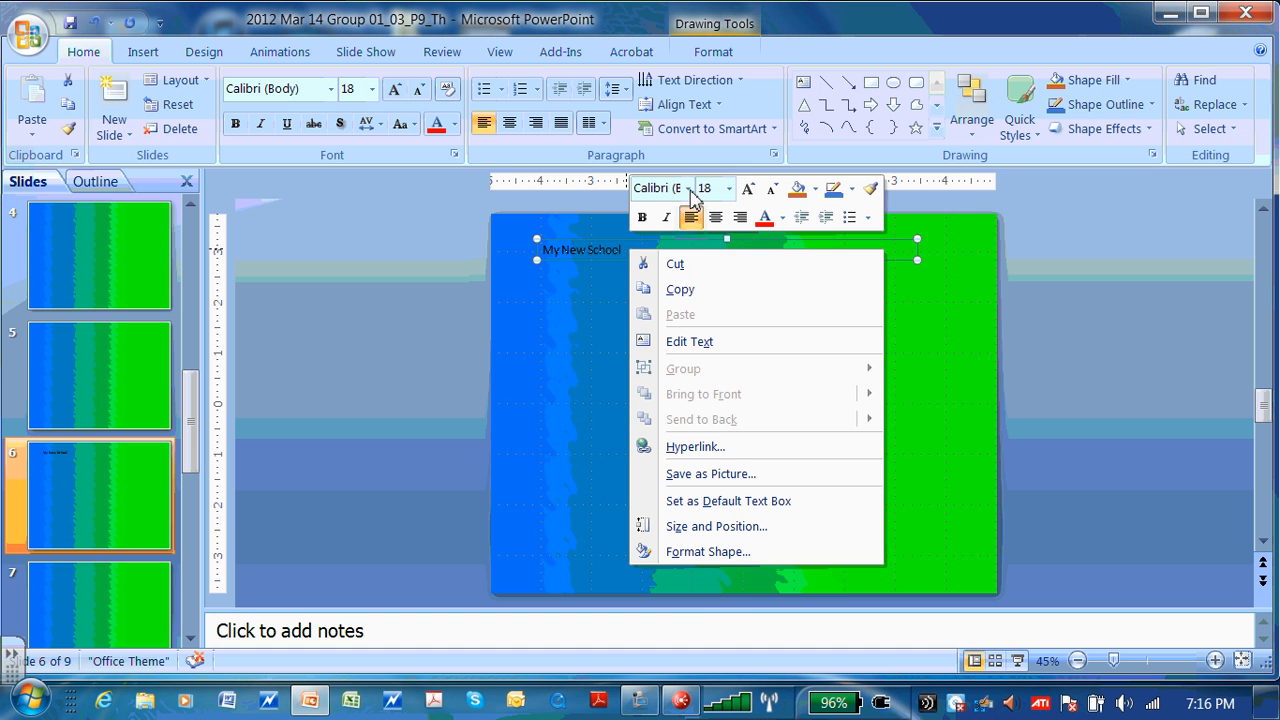
click(728, 188)
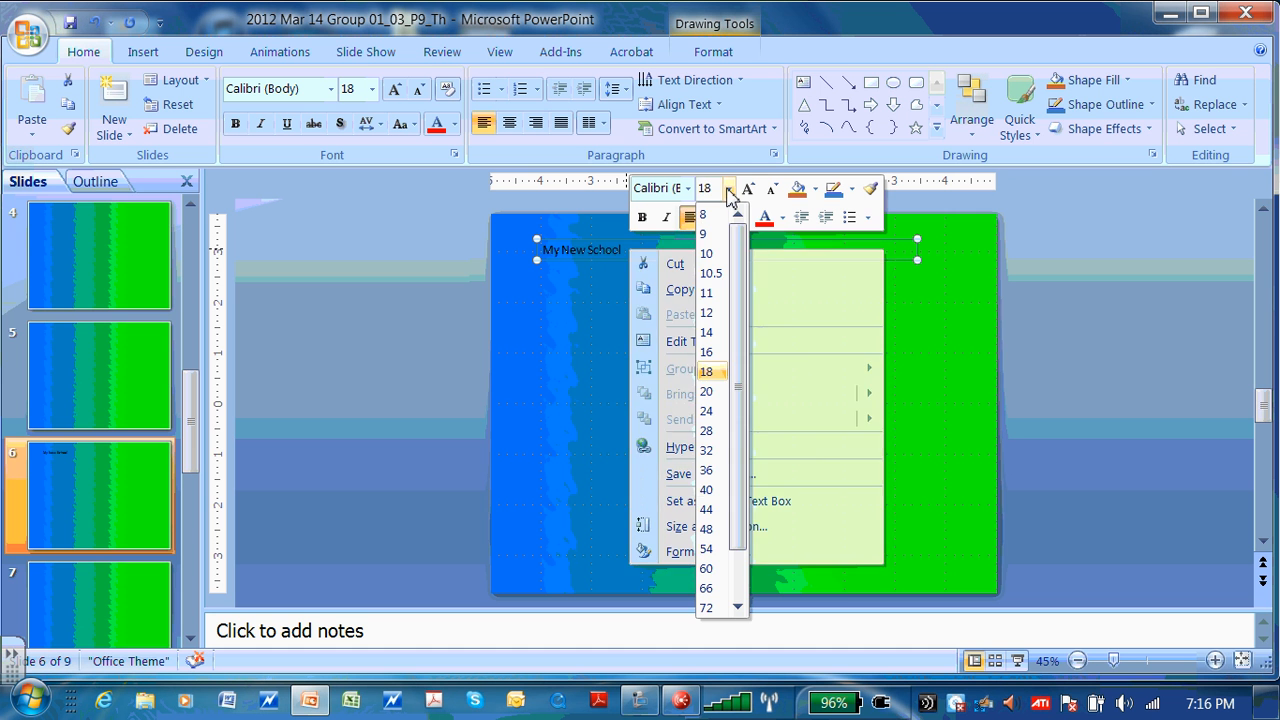
click(710, 432)
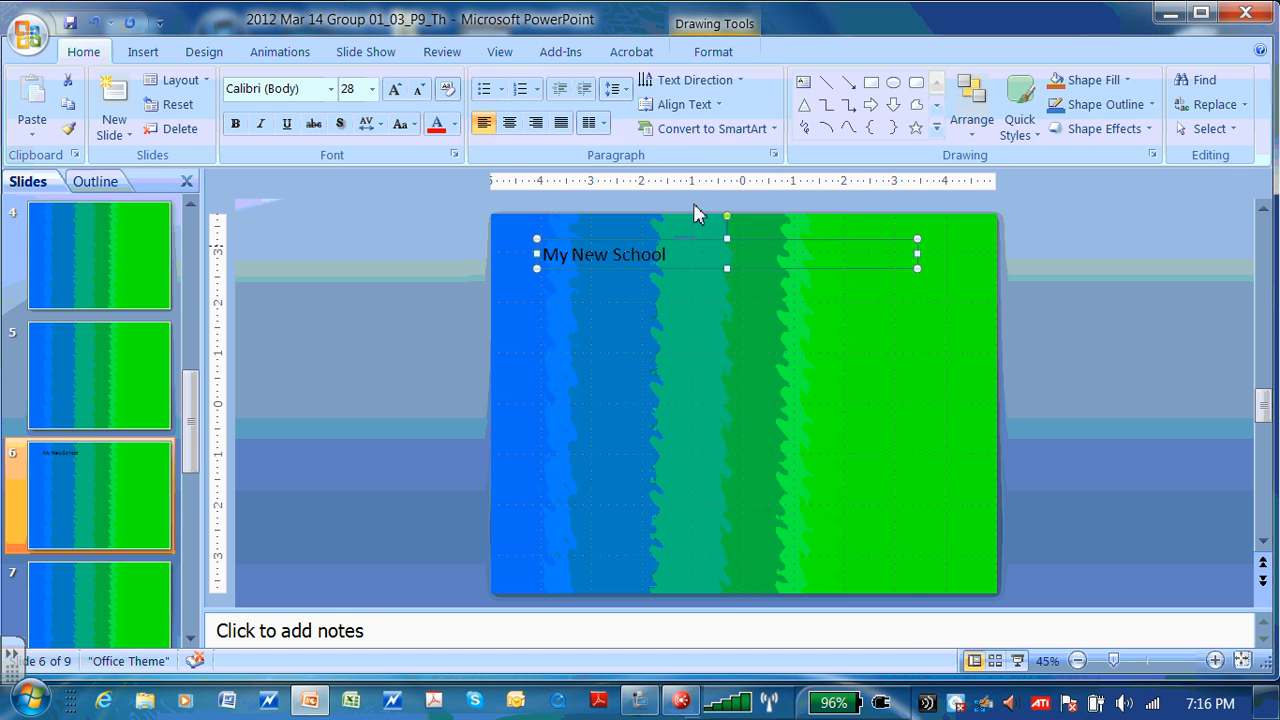
- Apply the Adobe Ming Std L font to the word "School" in the title
right_click(662, 257)
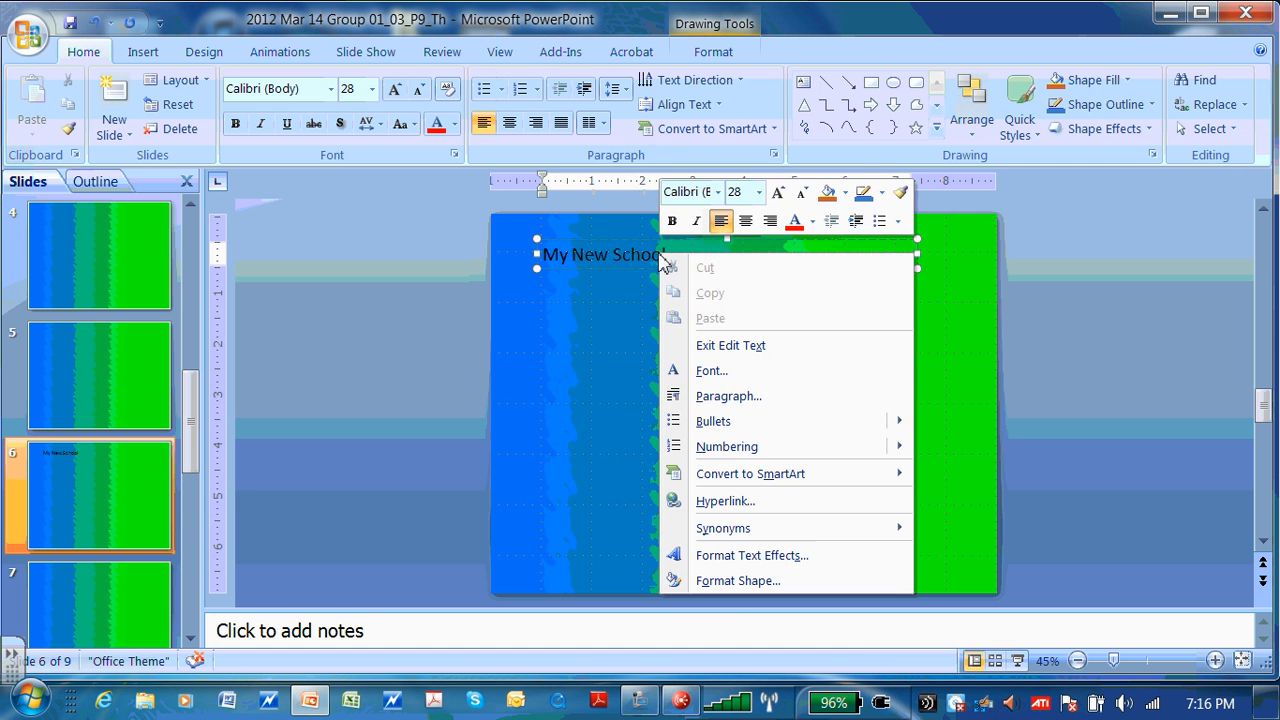
click(718, 192)
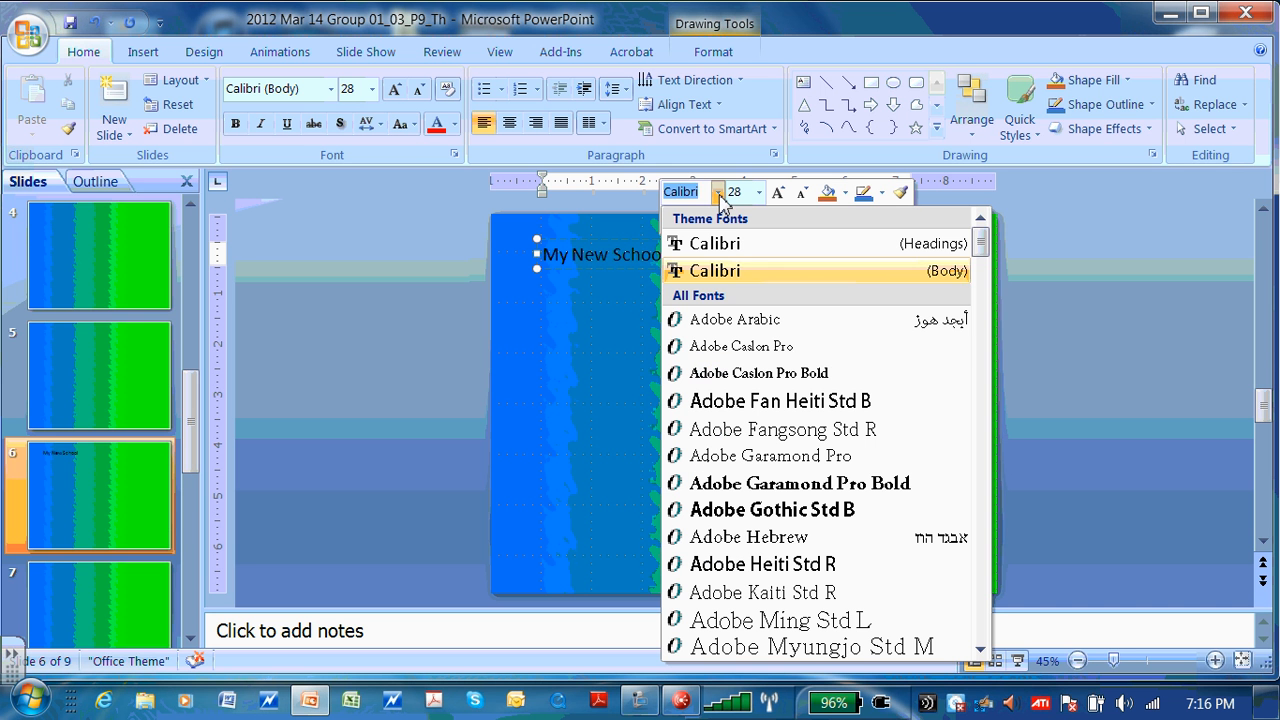
click(781, 621)
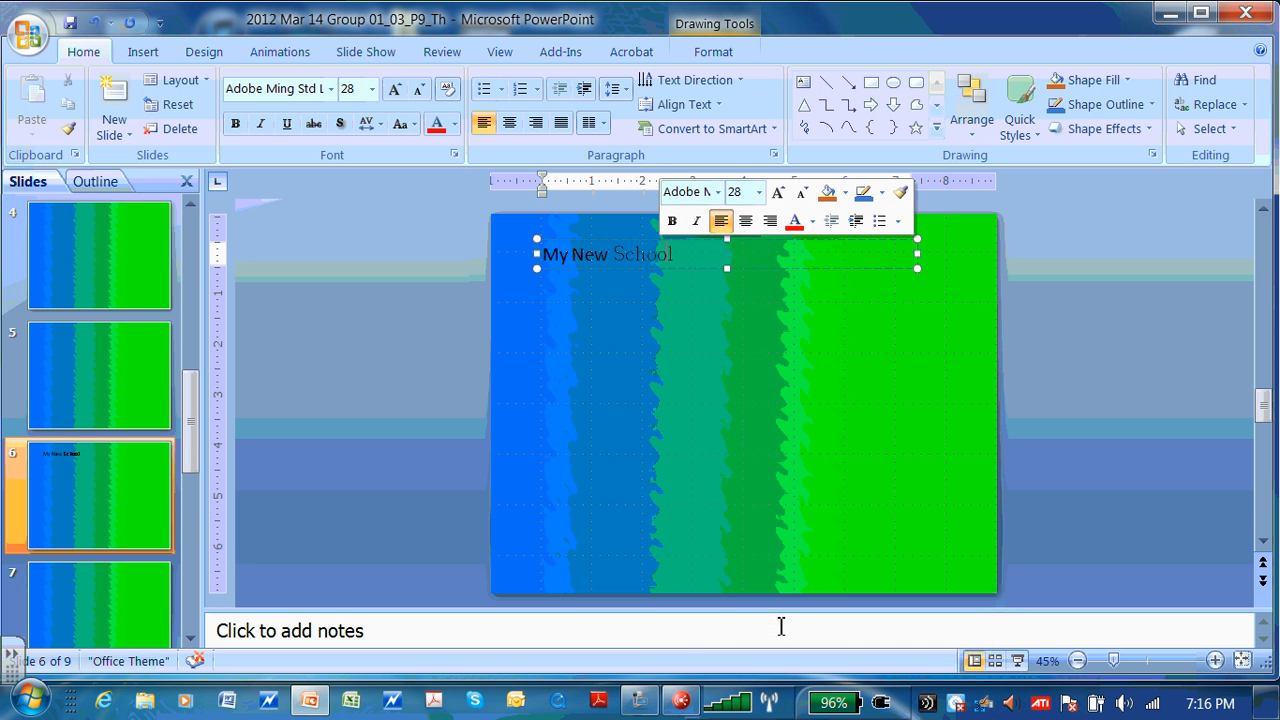
- Change the font of the whole "My New School" title text to Aharoni
double_click(680, 256)
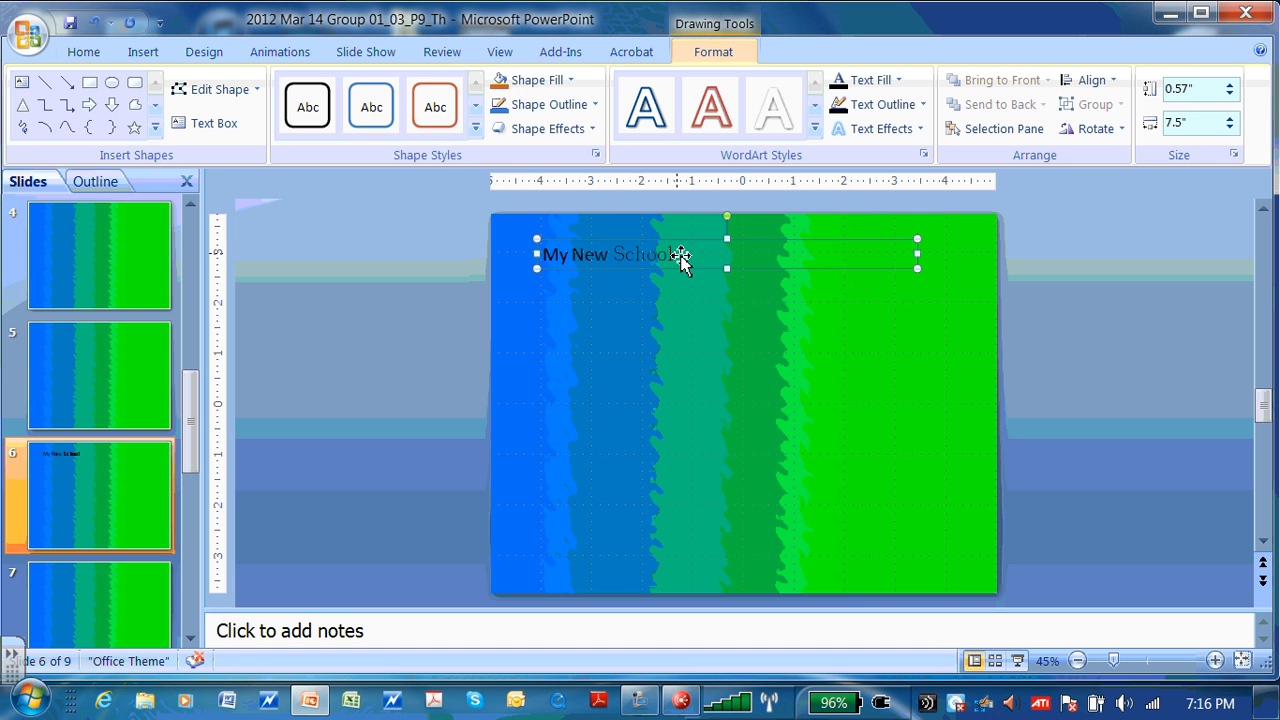
click(648, 254)
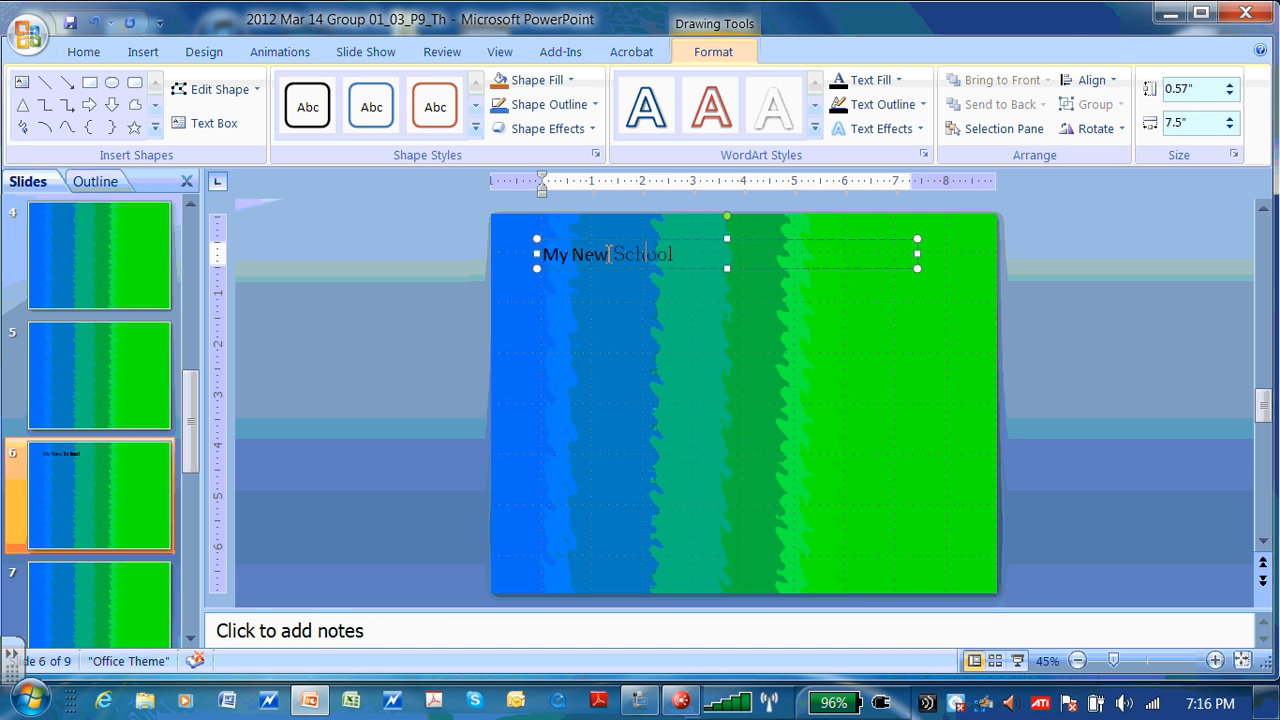
drag(615, 255, 680, 255)
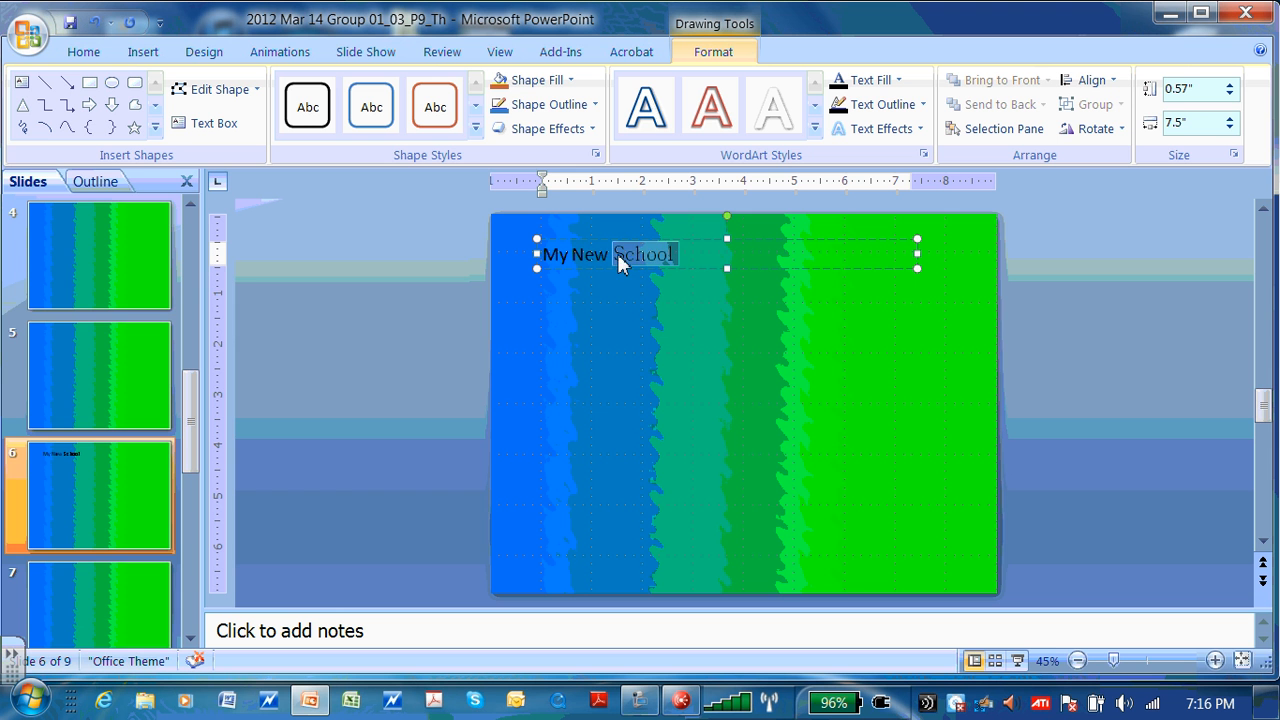
key(Escape)
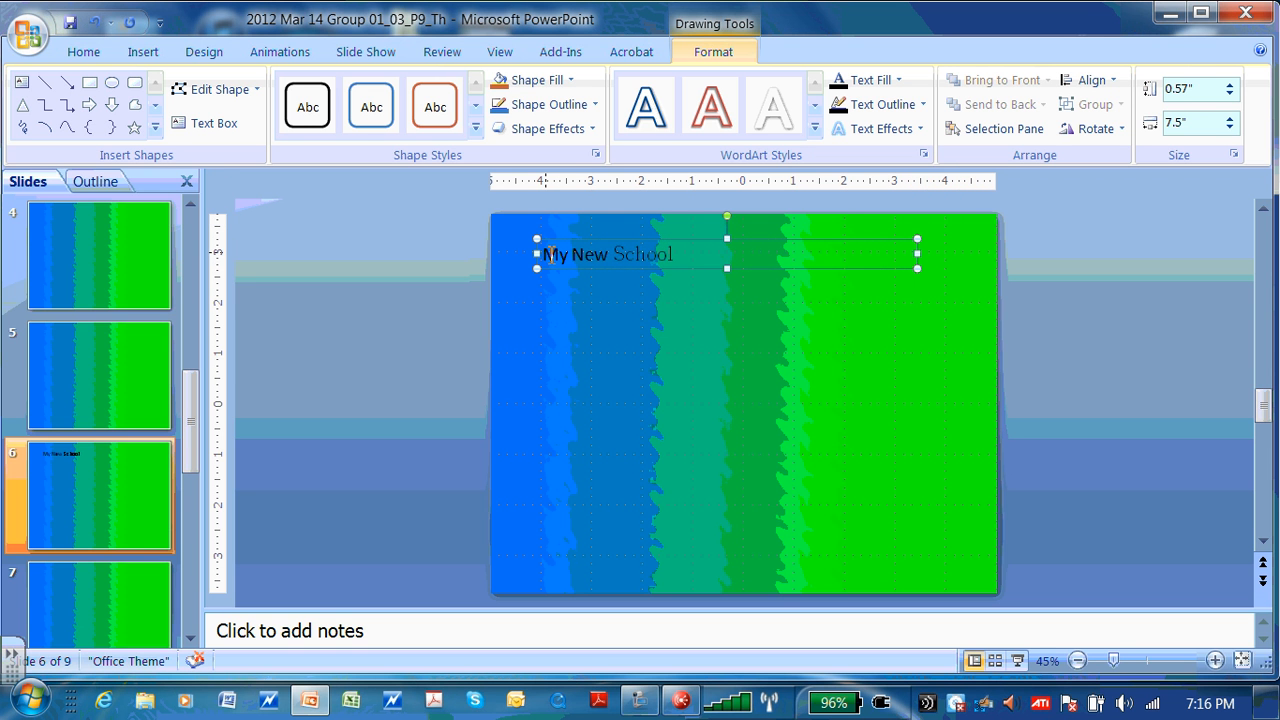
drag(545, 255, 678, 255)
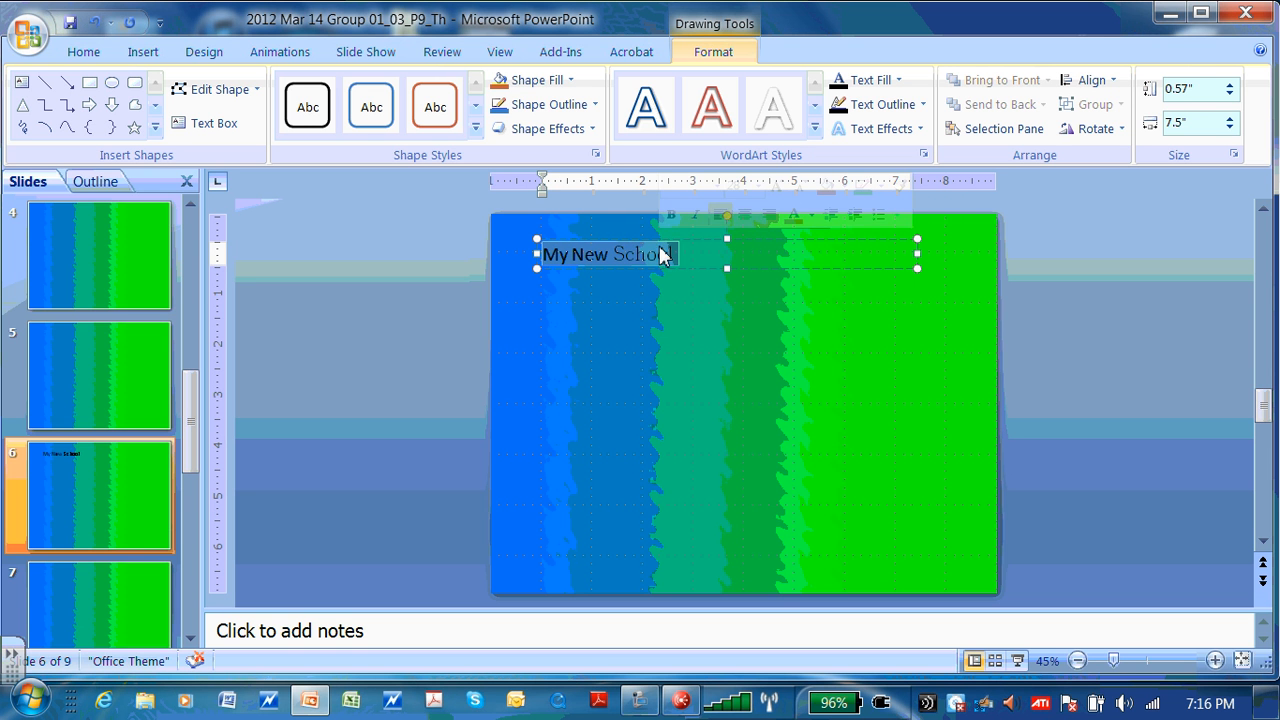
click(83, 56)
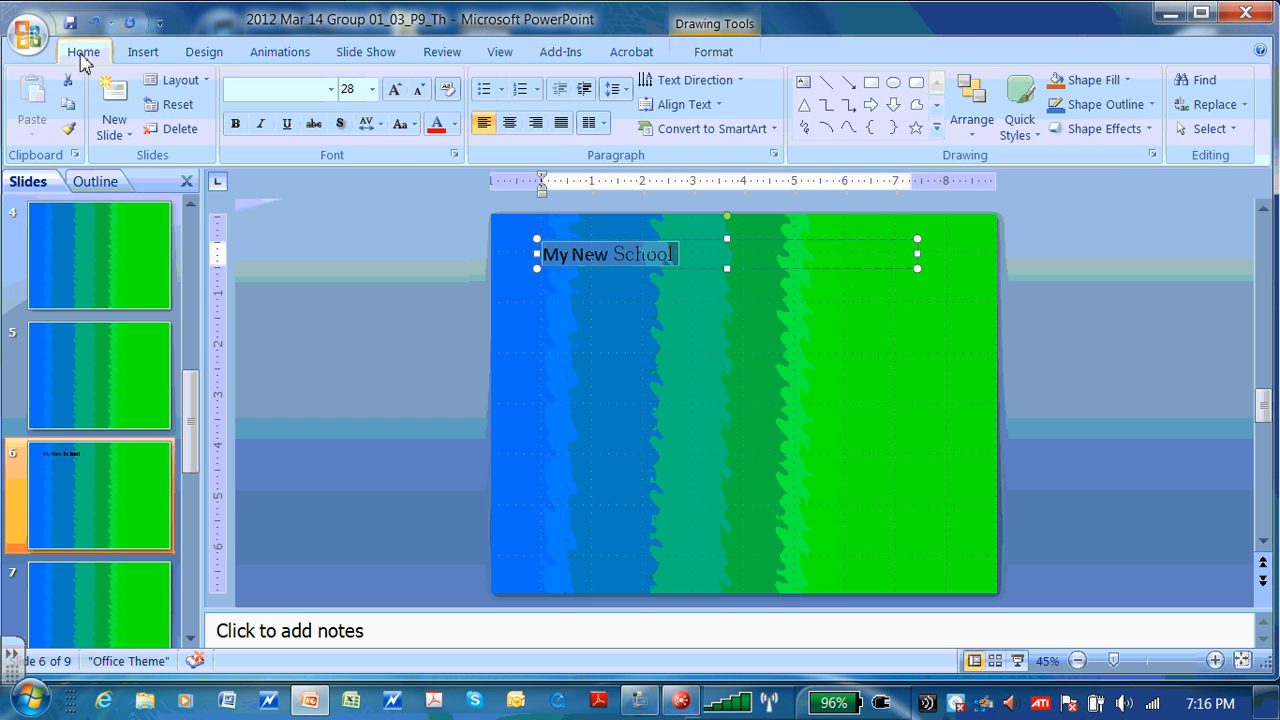
click(330, 89)
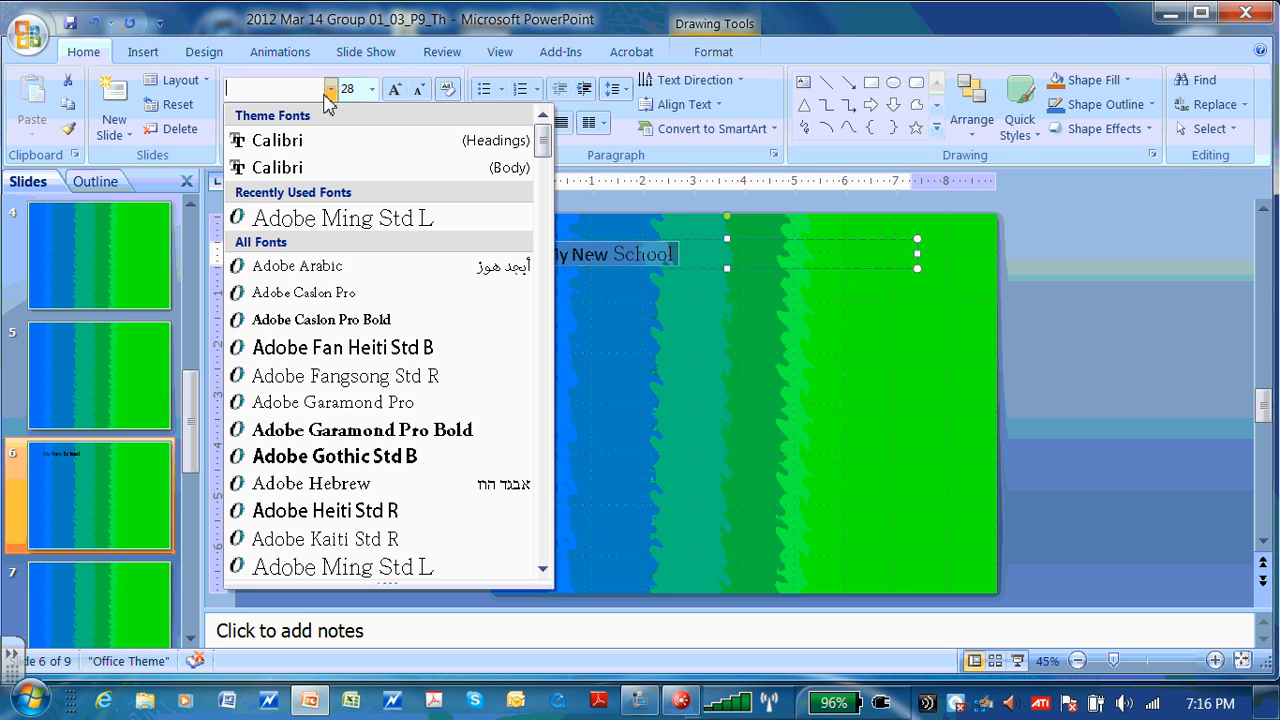
click(541, 568)
click(541, 570)
click(541, 570)
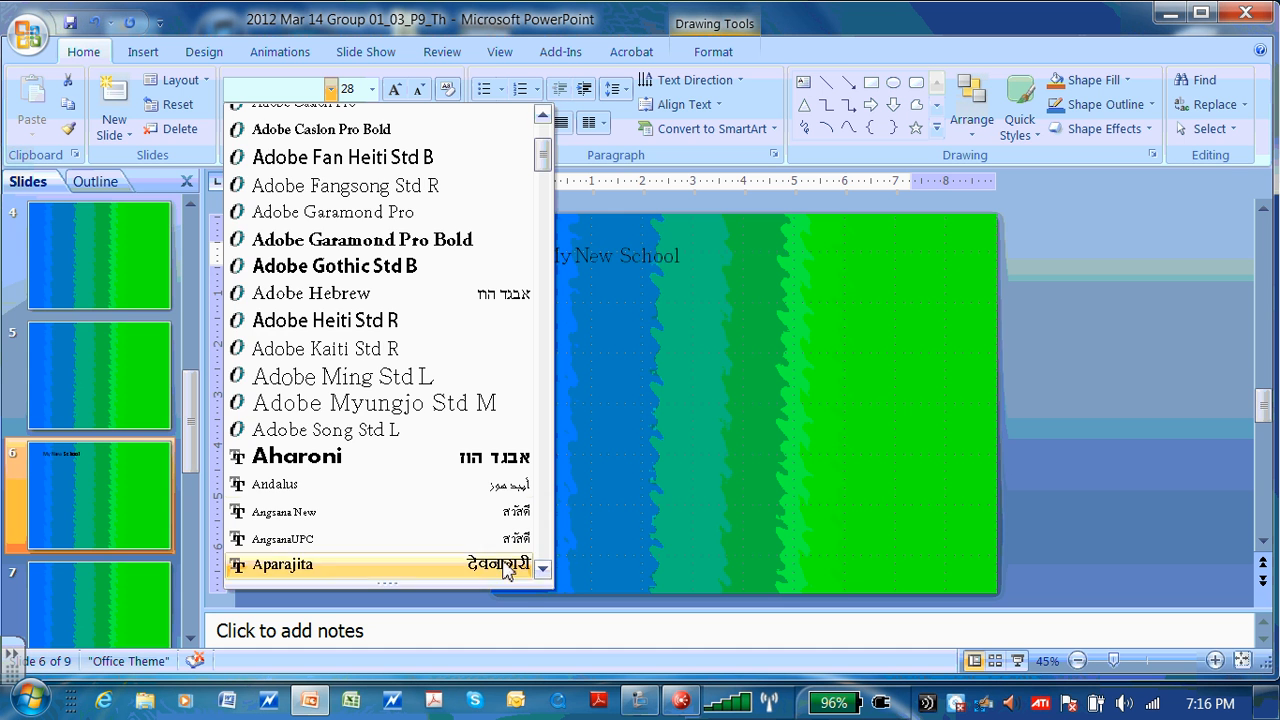
click(330, 458)
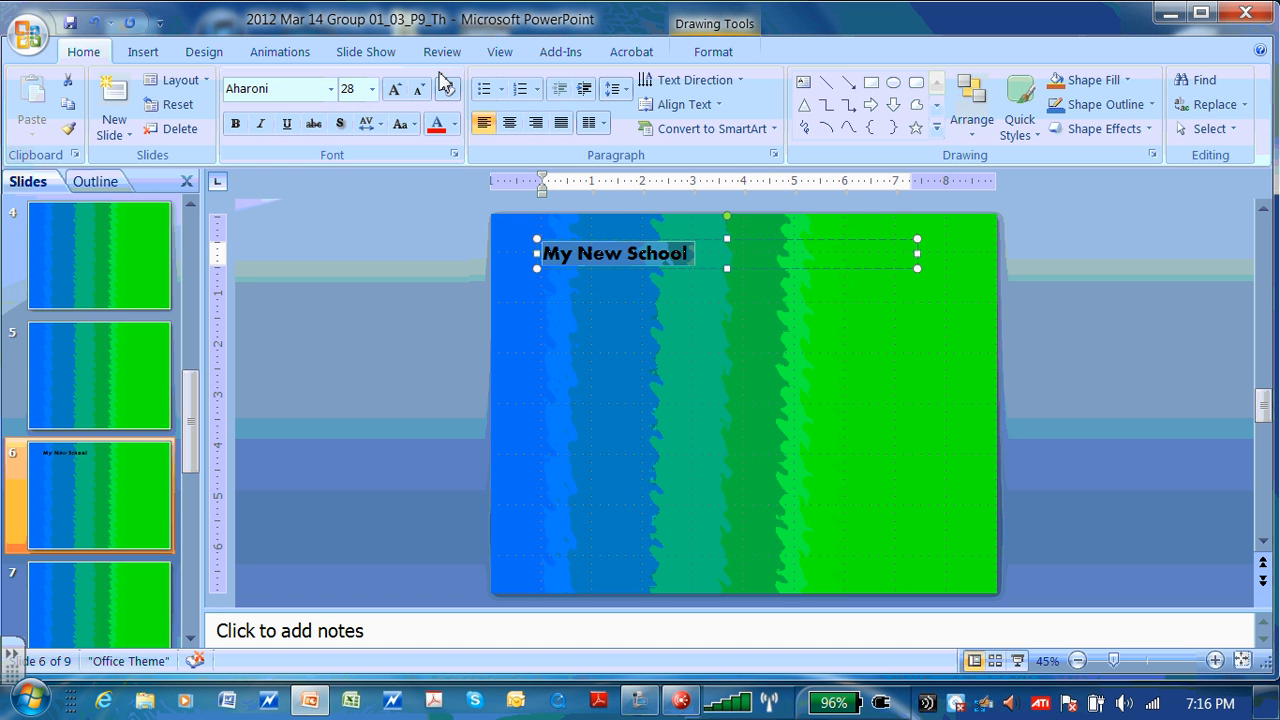
- Try font sizes 44 and 40 on the "My New School" title text
click(372, 89)
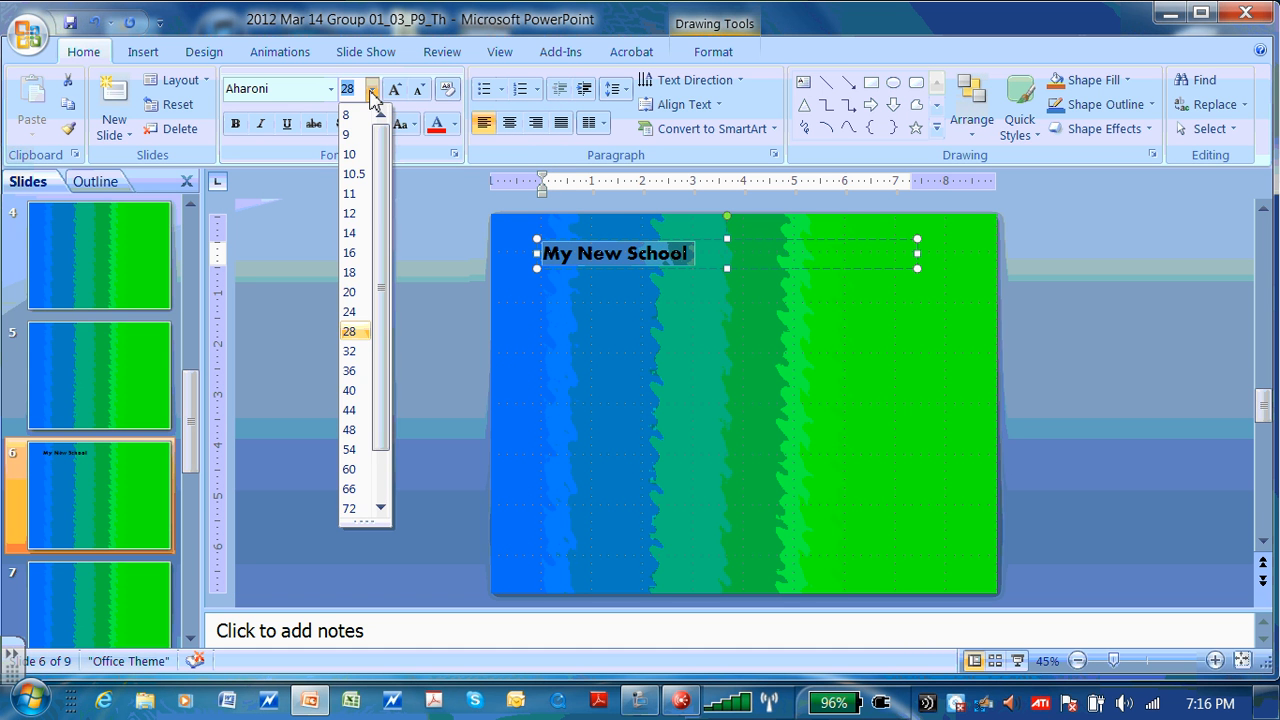
click(350, 411)
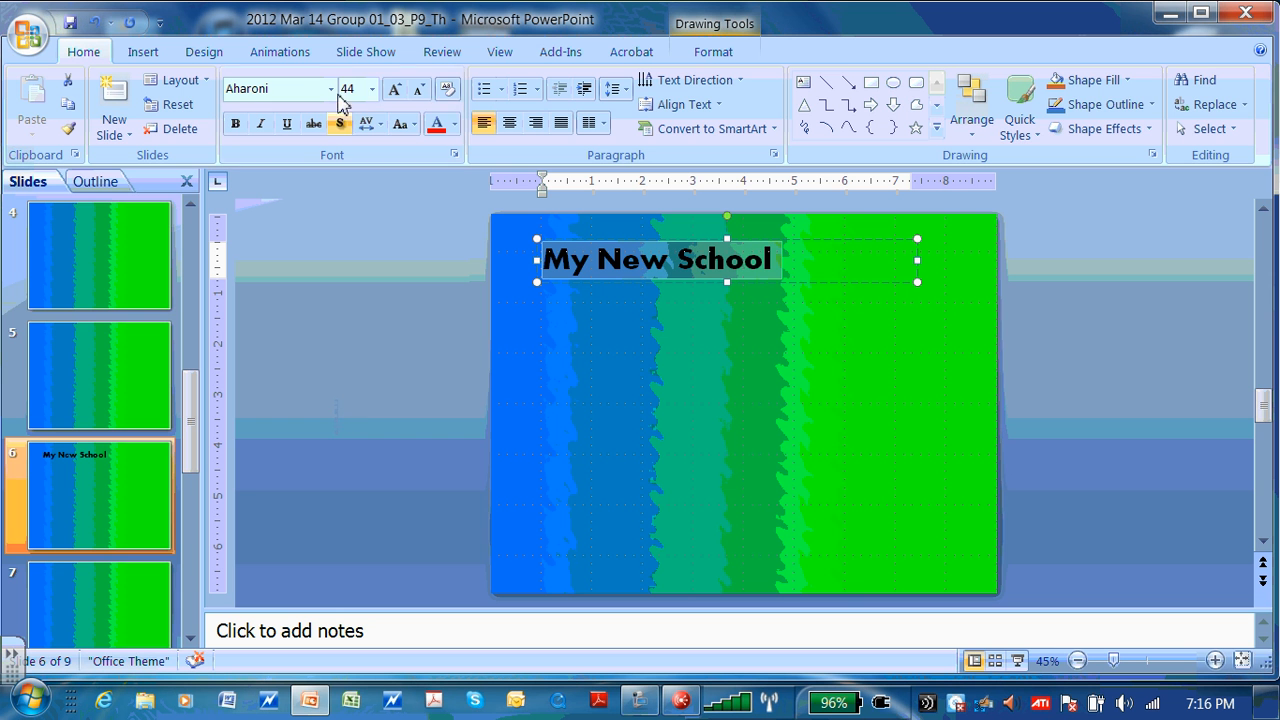
click(371, 90)
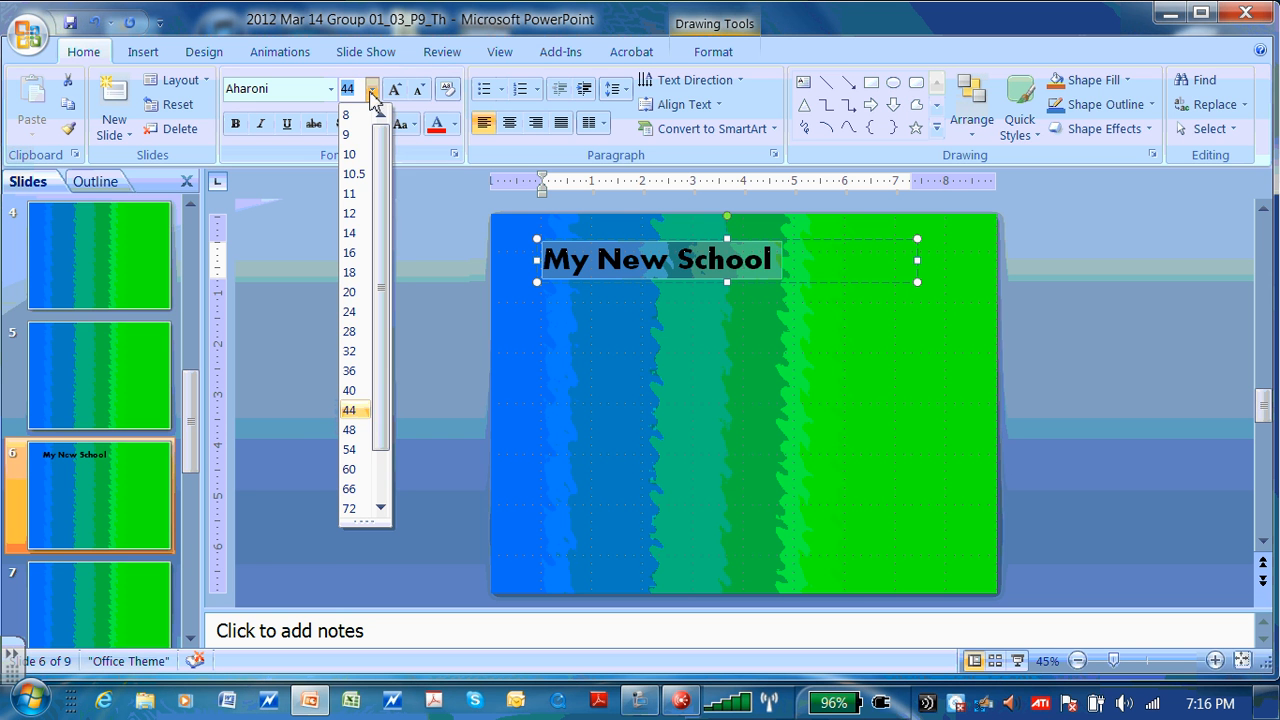
click(350, 393)
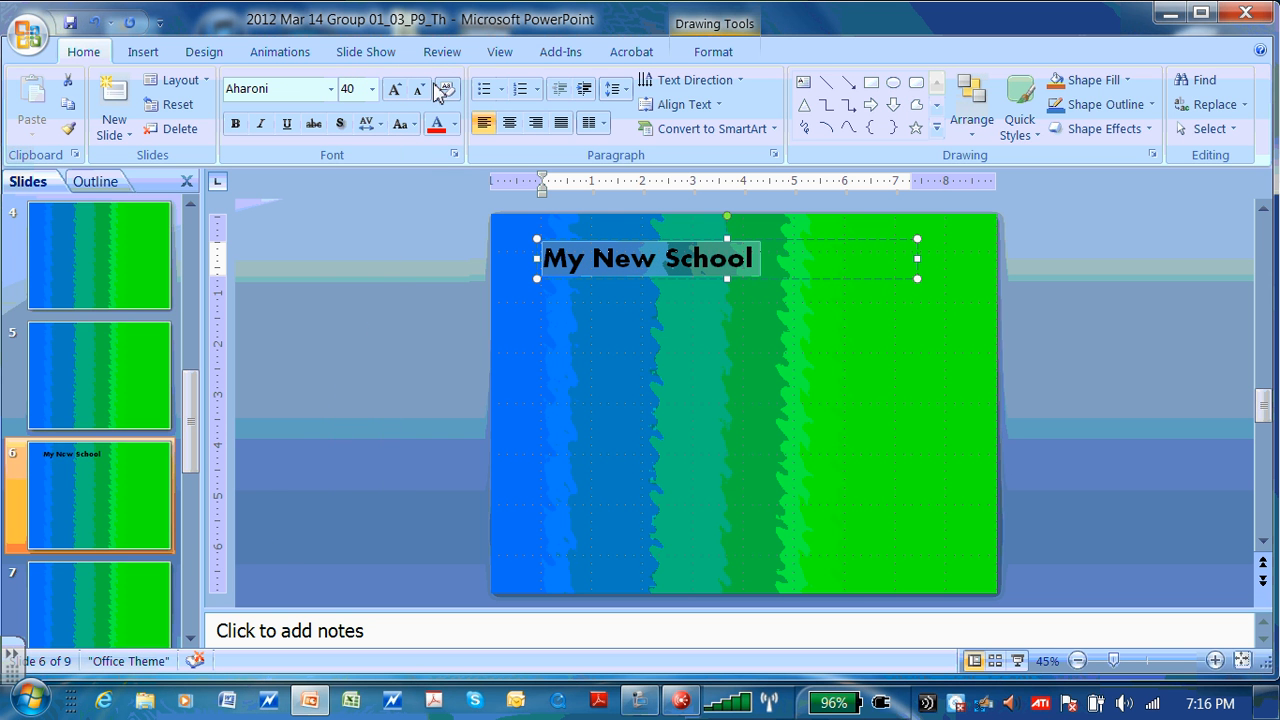
- Set the "My New School" title text to font size 60 and deselect it
click(371, 90)
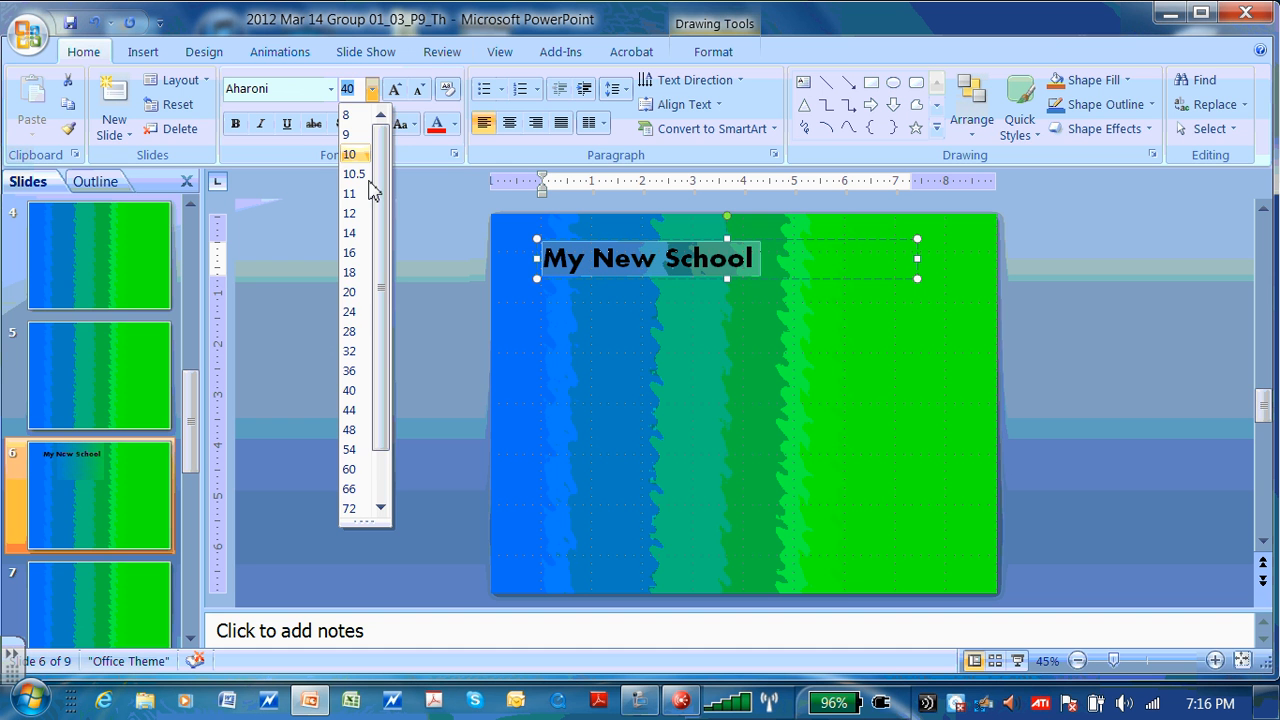
click(349, 471)
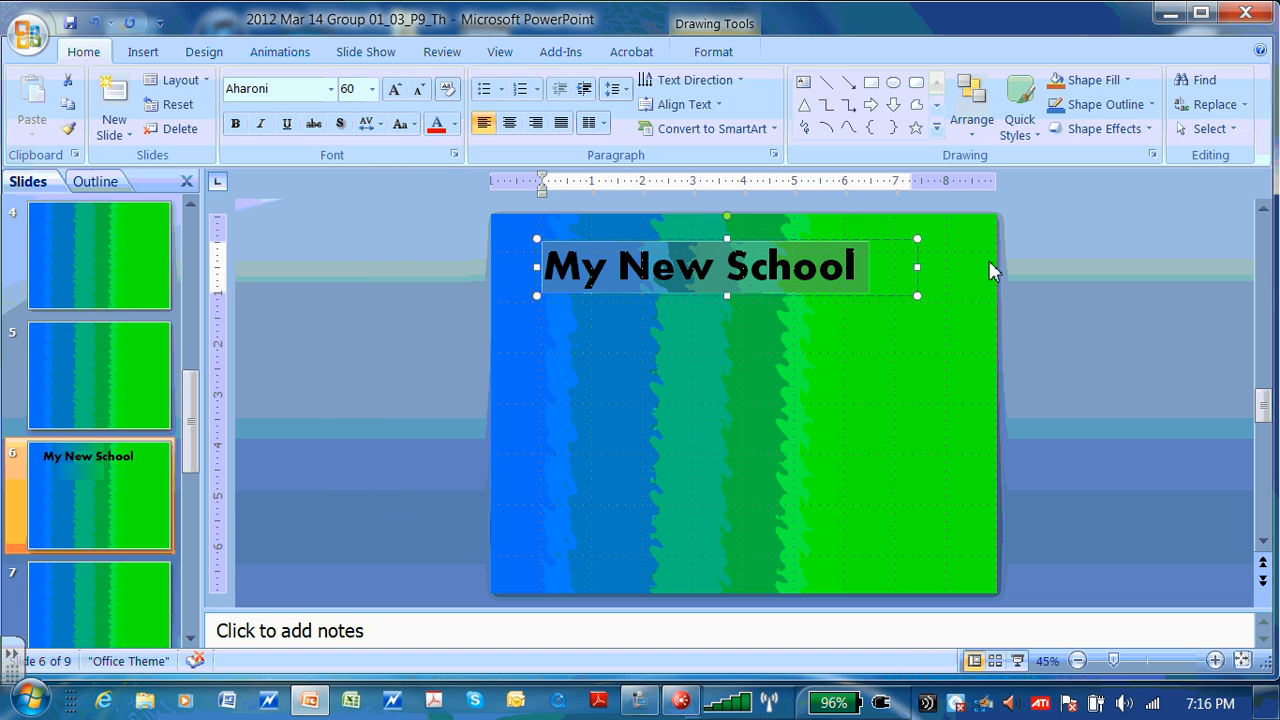
click(816, 341)
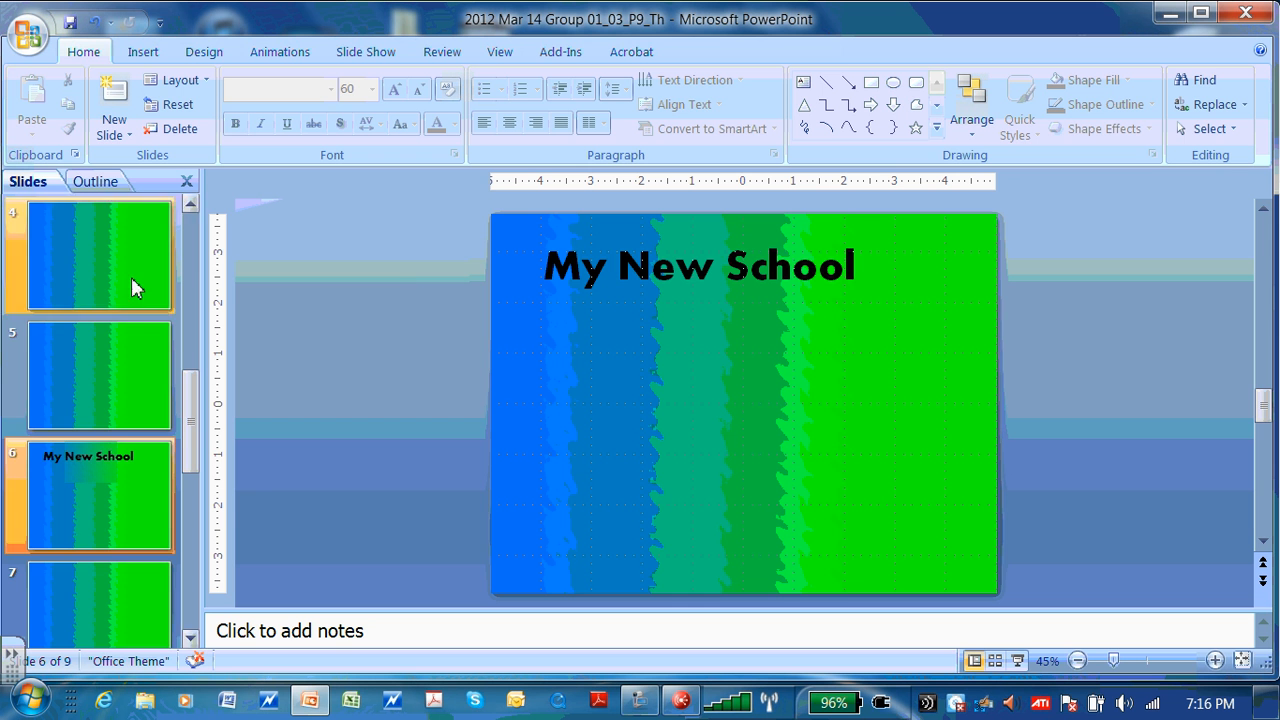
- Move the "My New School" slide from position 6 to the start of the presentation
drag(69, 490, 63, 214)
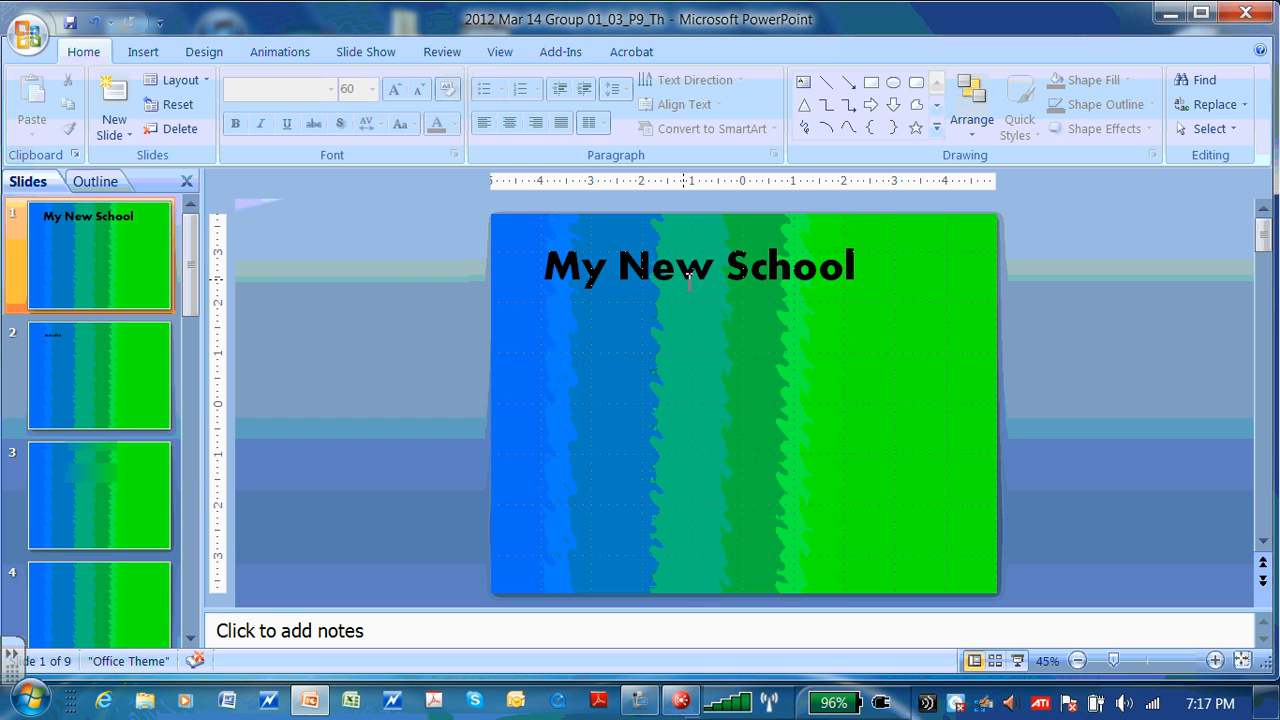
- Widen the "My New School" text box on both sides so it spans the full width of slide 1
click(576, 266)
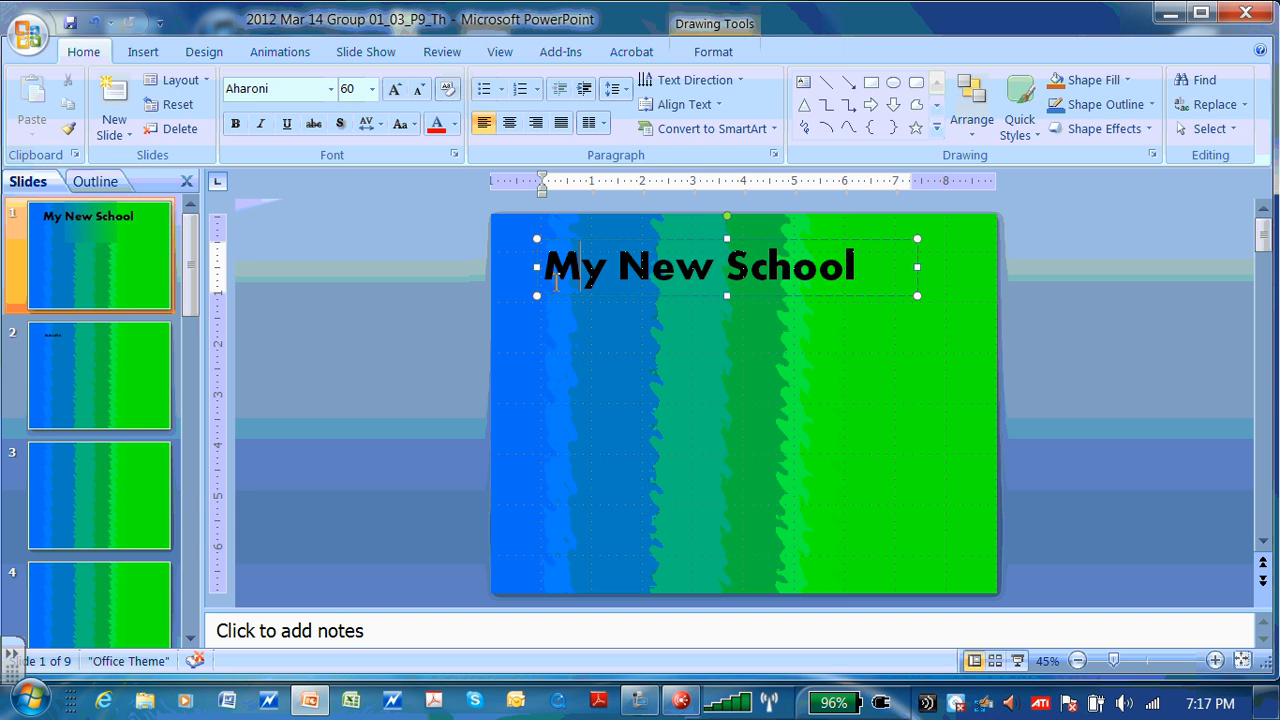
drag(535, 266, 491, 266)
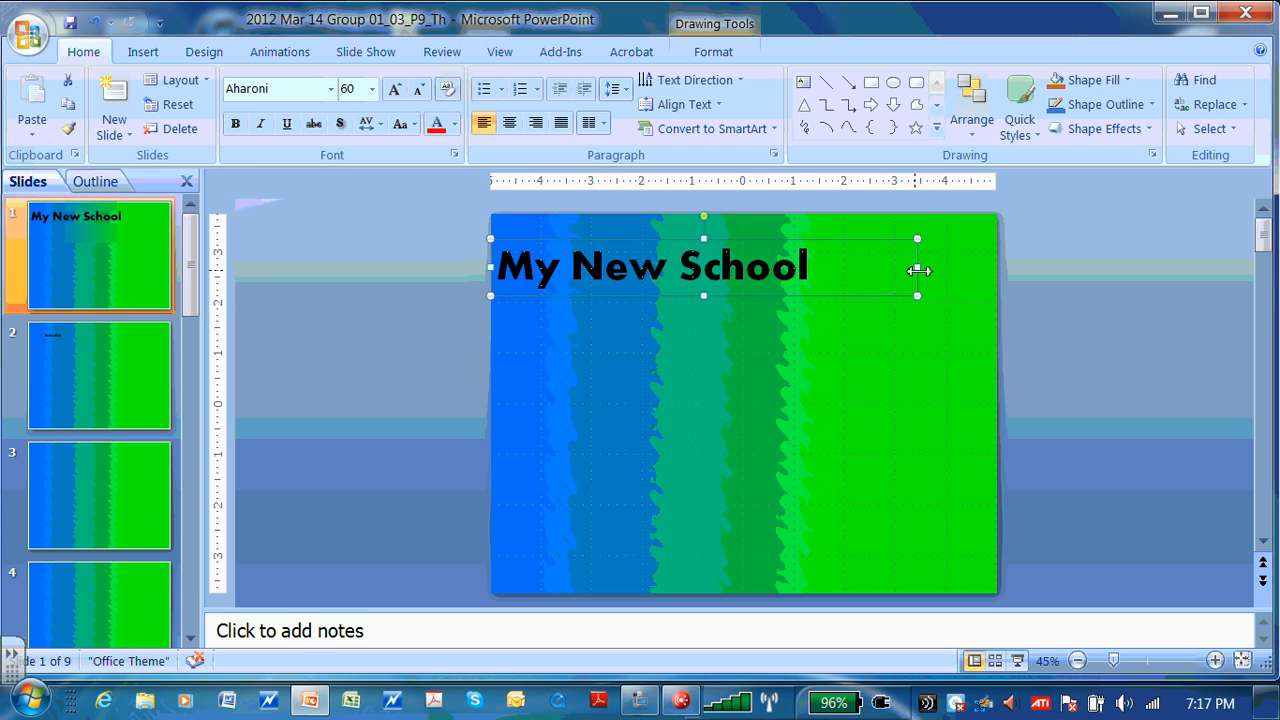
drag(918, 268, 1001, 267)
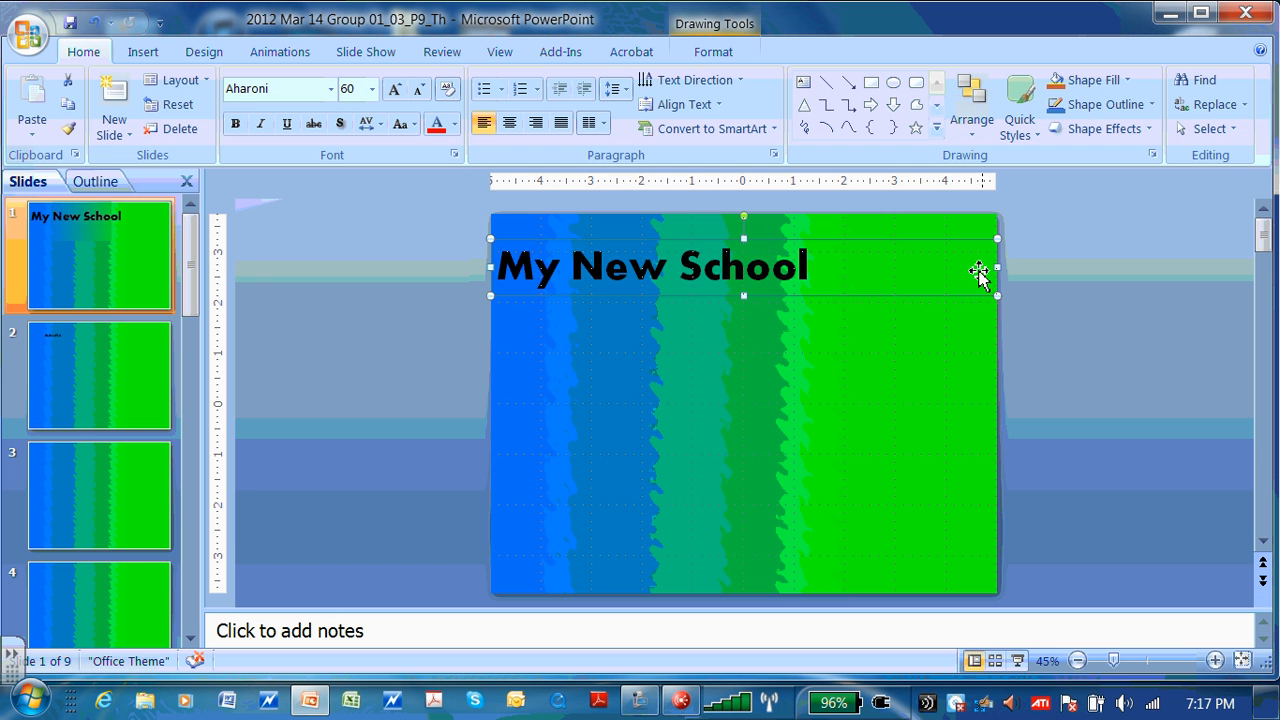
- Try centered, right, left and justified alignment on the "My New School" title
click(511, 126)
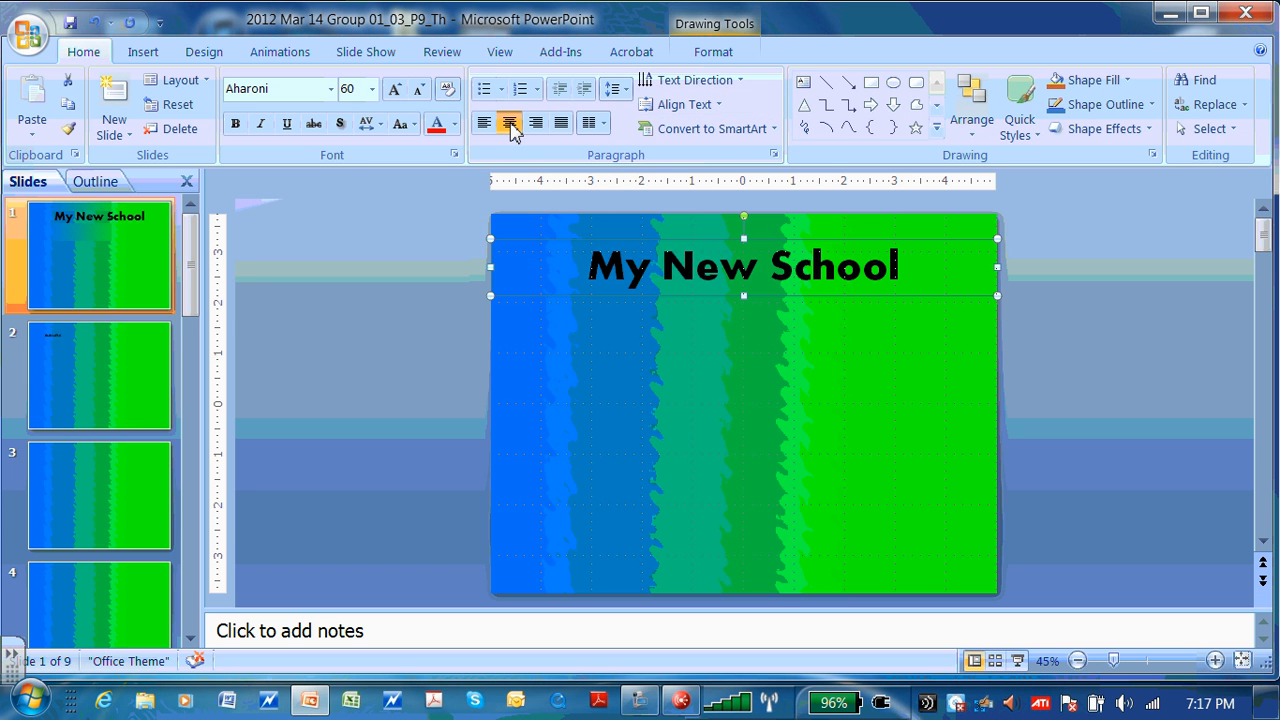
click(536, 124)
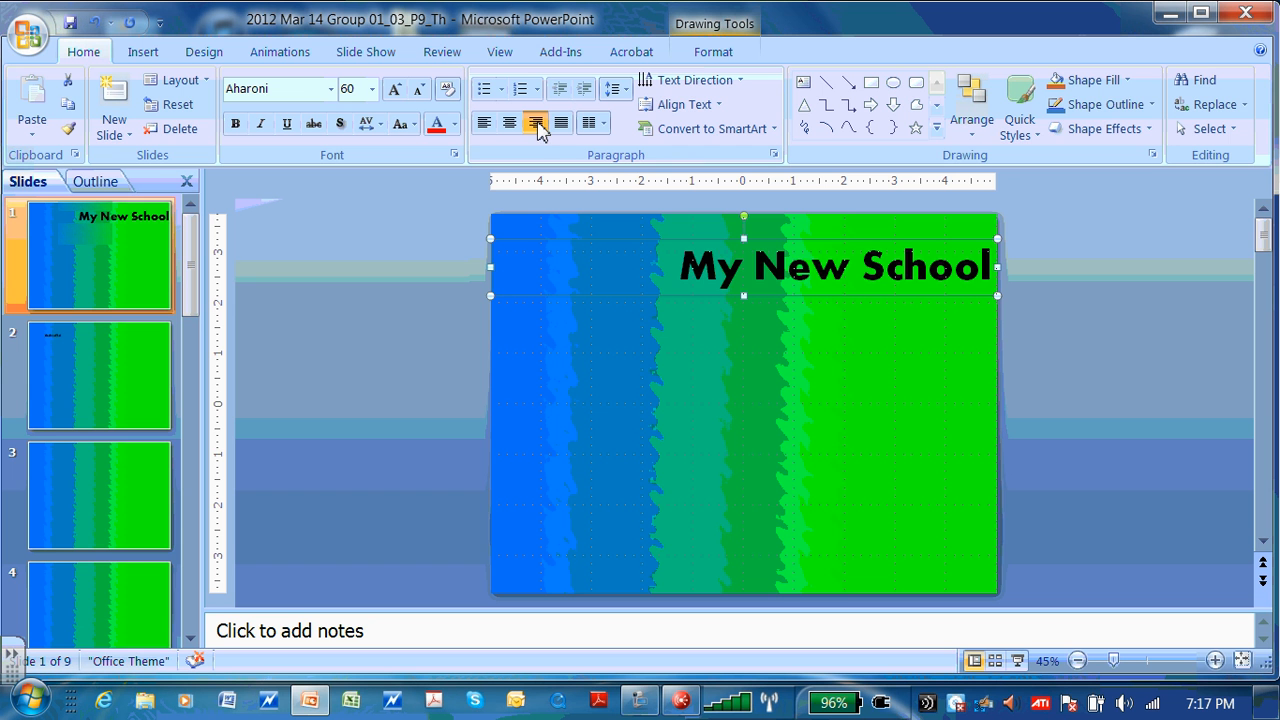
click(484, 123)
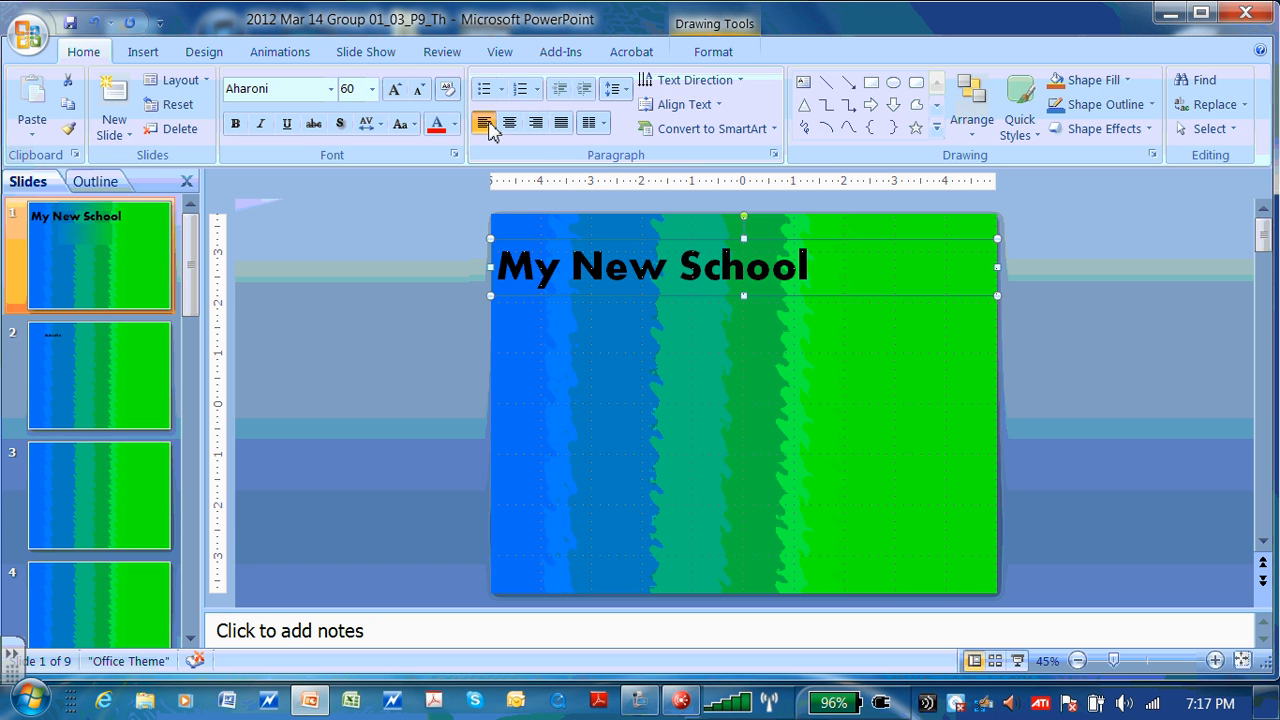
click(563, 125)
- Right-align the "My New School" title within its text box and deselect it
click(536, 128)
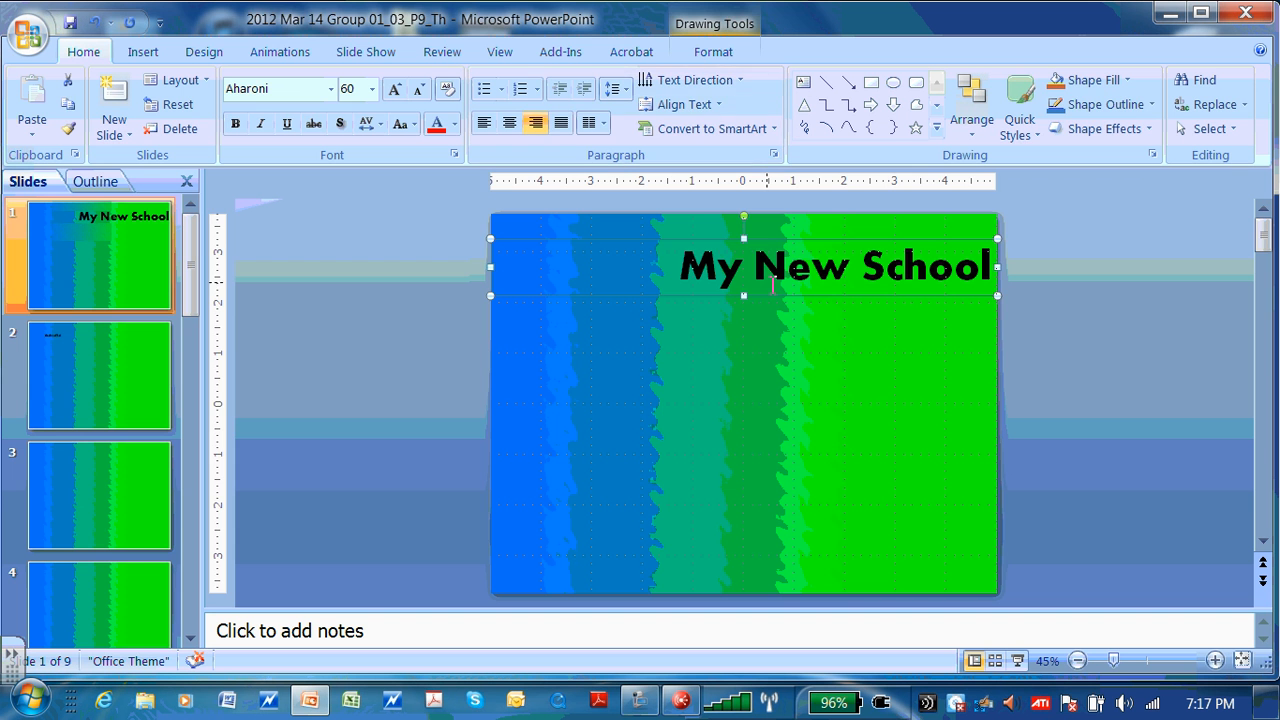
click(731, 334)
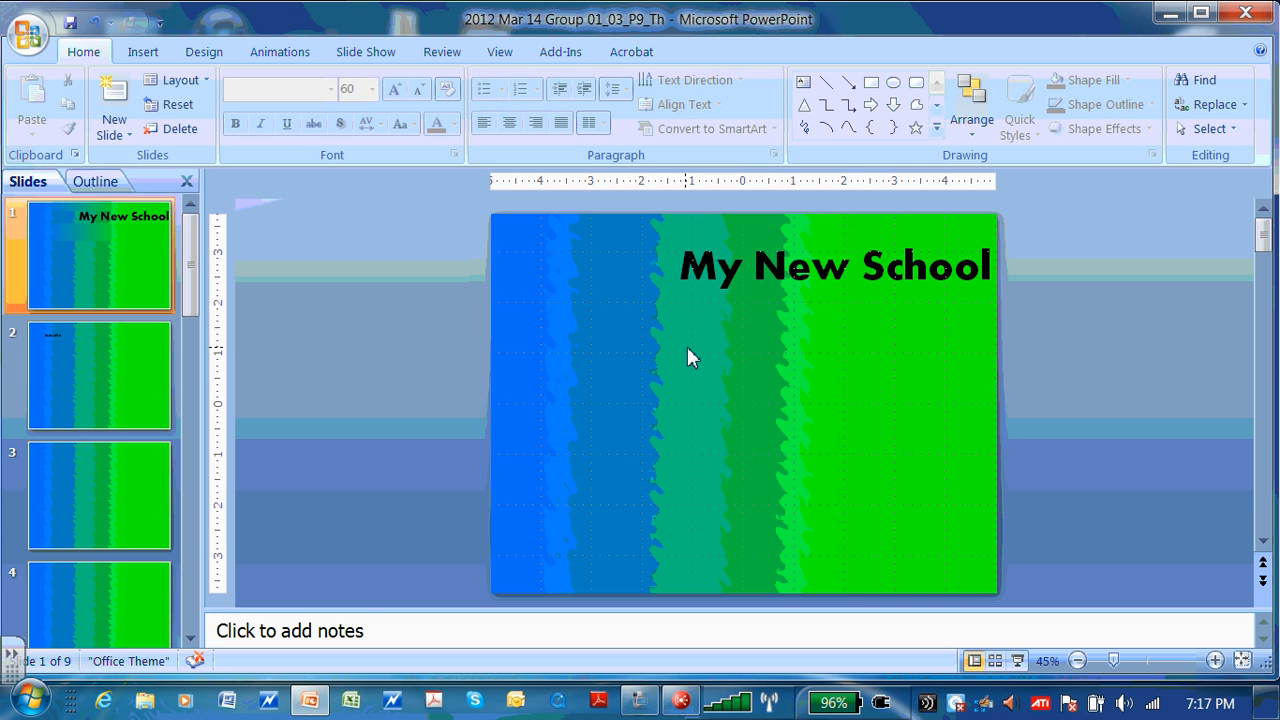
- Delete the text box containing "dsdssdfsd" from slide 2
click(111, 360)
click(562, 262)
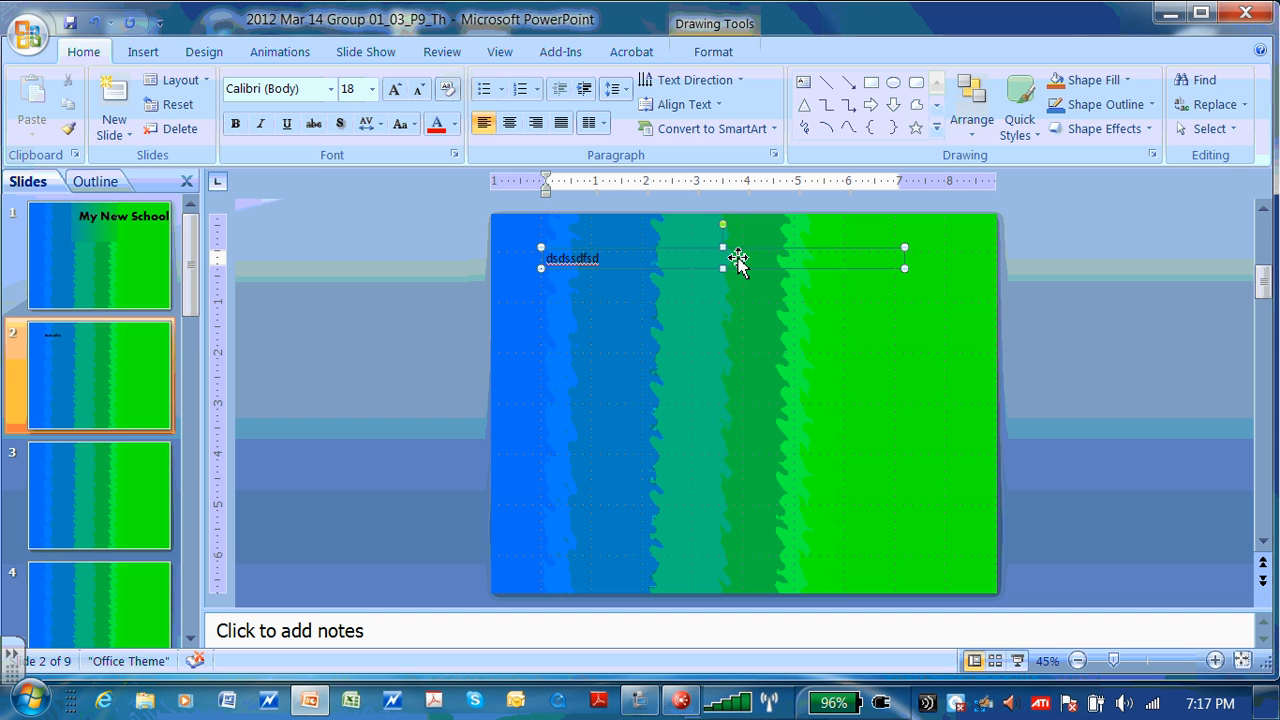
key(BackSpace)
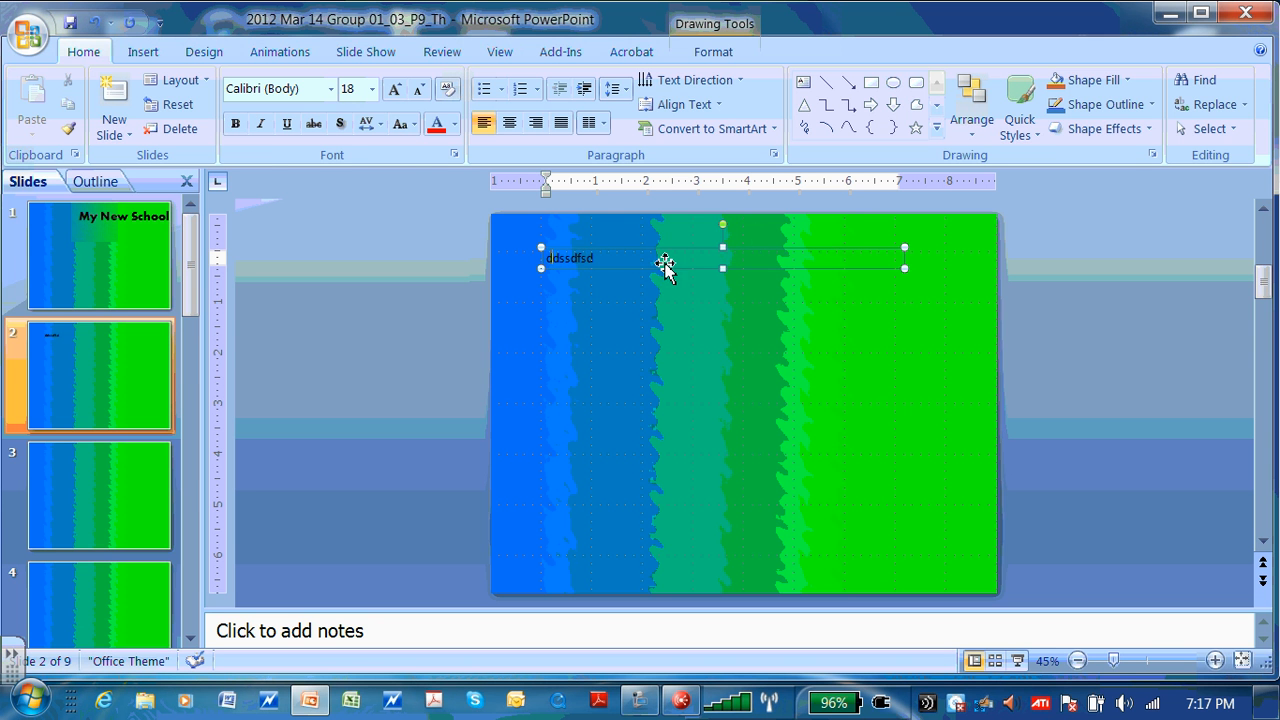
double_click(600, 262)
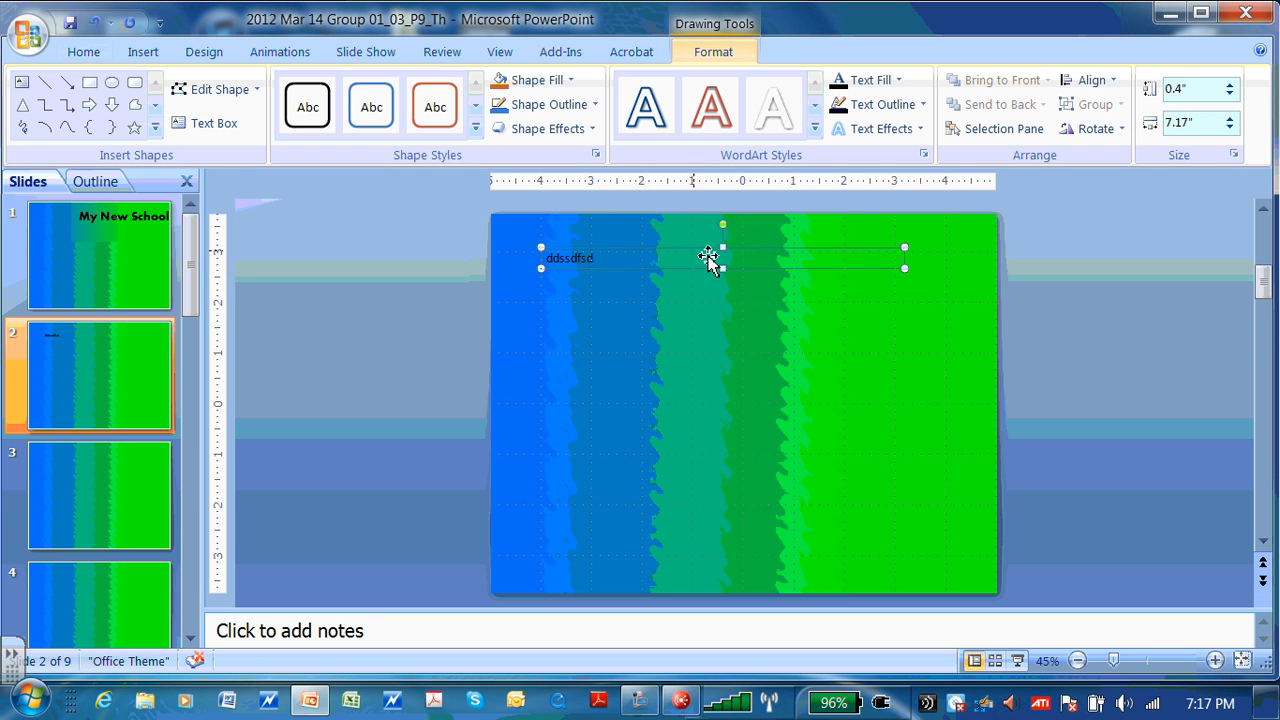
drag(723, 269, 701, 331)
key(Delete)
- Check the title font on slide 1, and add a text box reading "Introduction to Woodlands Academy" to the upper right of slide 2
click(29, 296)
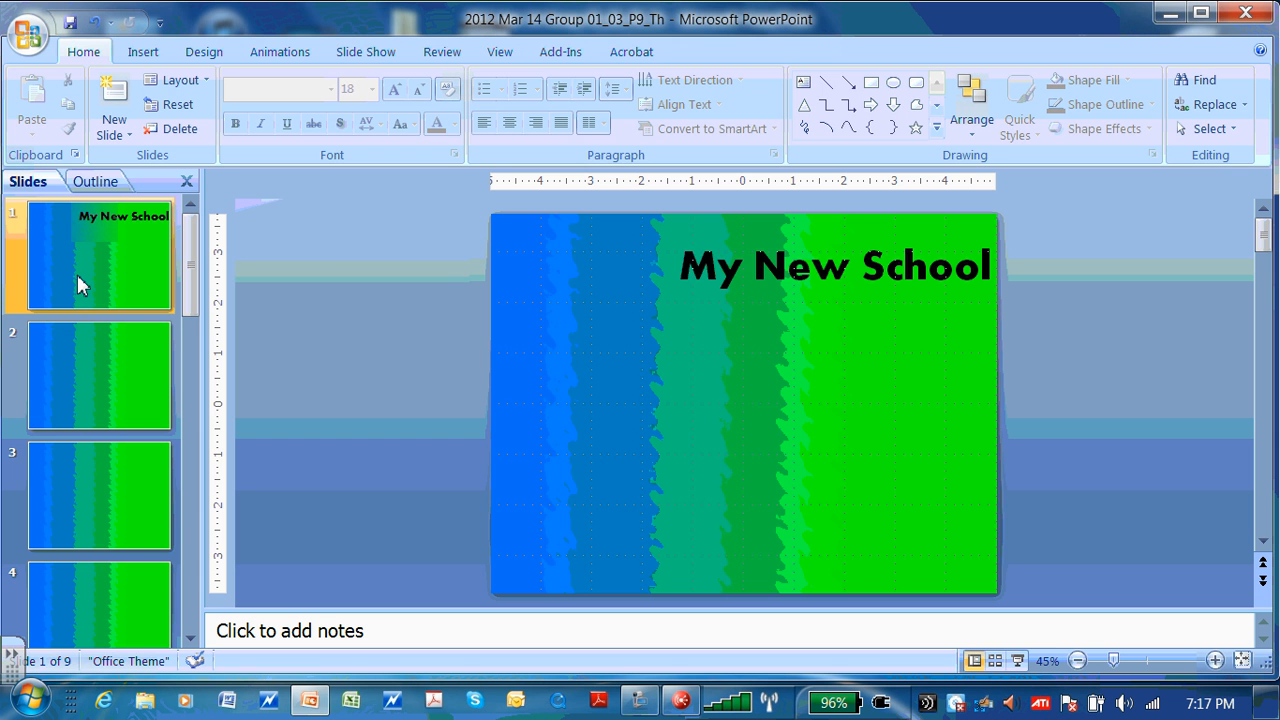
click(771, 278)
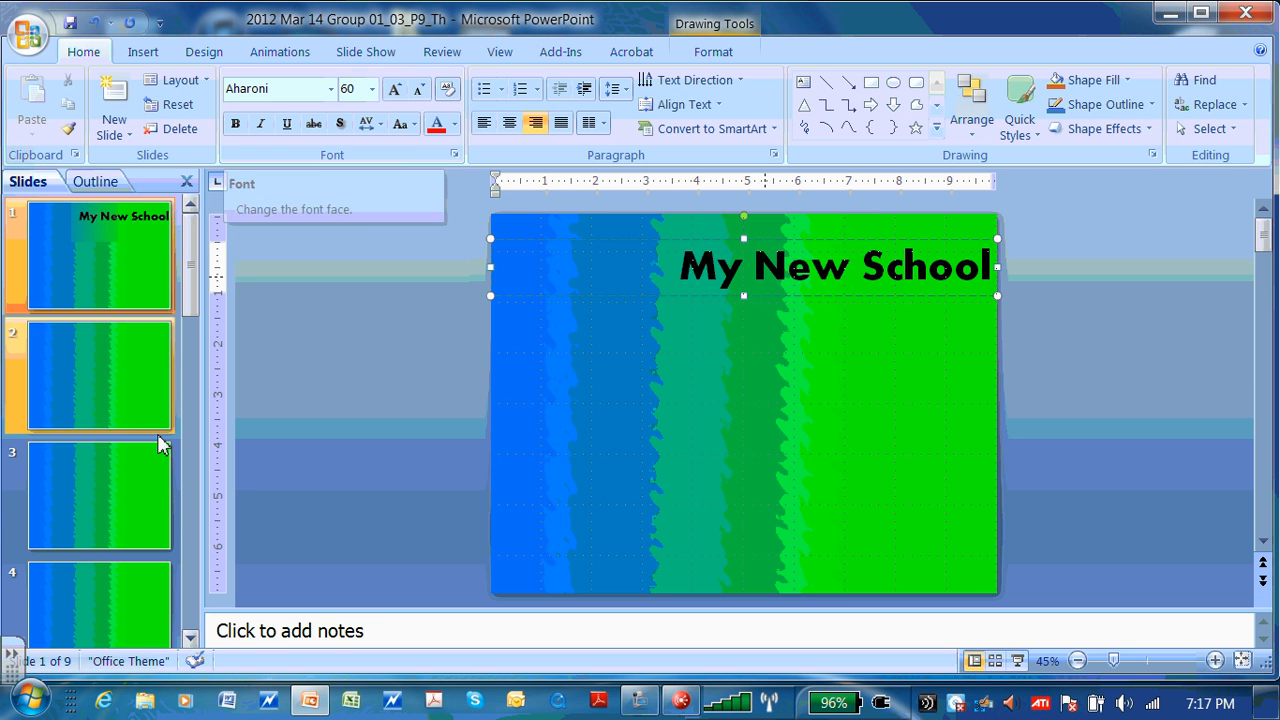
click(157, 362)
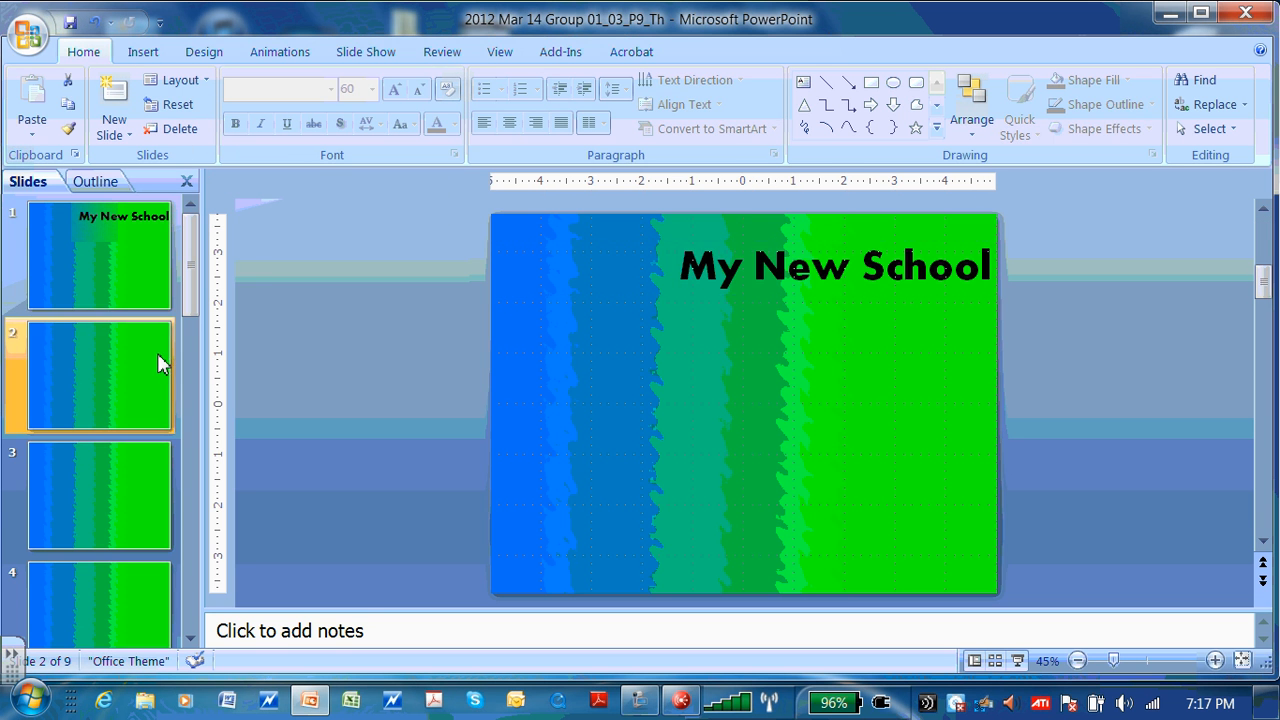
click(803, 85)
mouse_move(668, 236)
mouse_down()
mouse_move(1049, 291)
mouse_move(940, 306)
mouse_move(989, 305)
mouse_up()
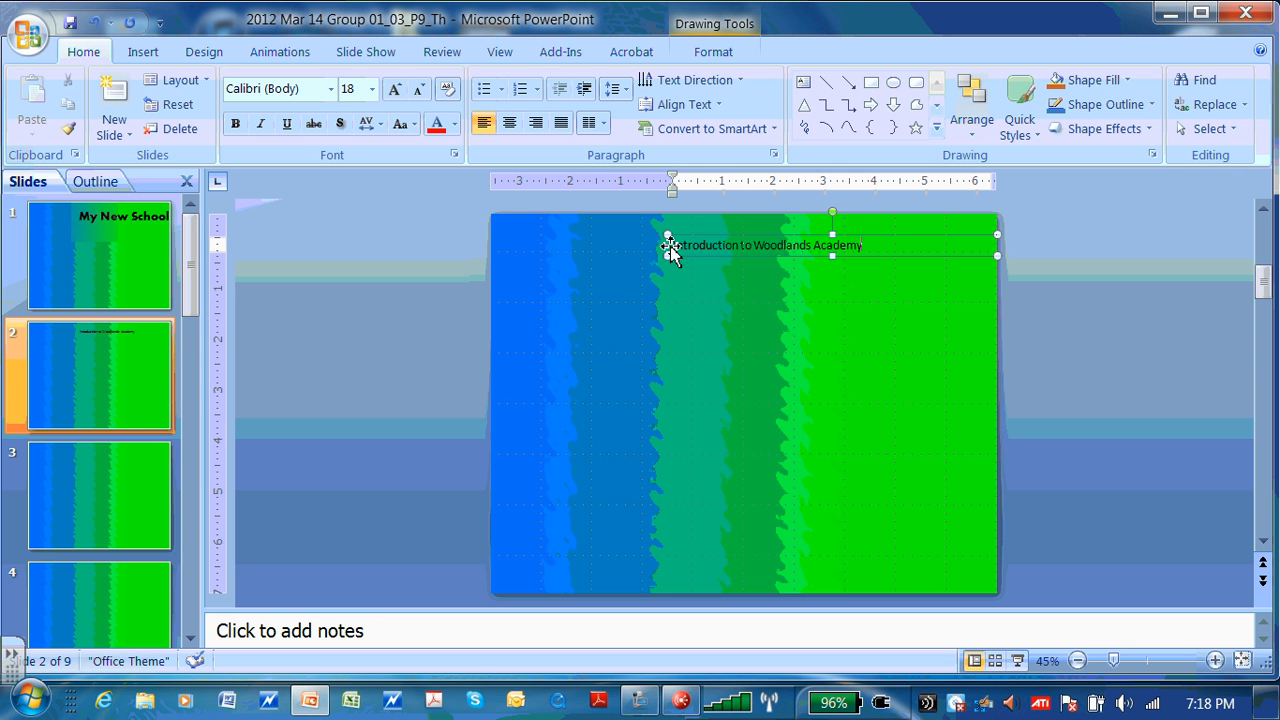
- Set the font size of the "Introduction to Woodlands Academy" text to 60
drag(673, 245, 838, 246)
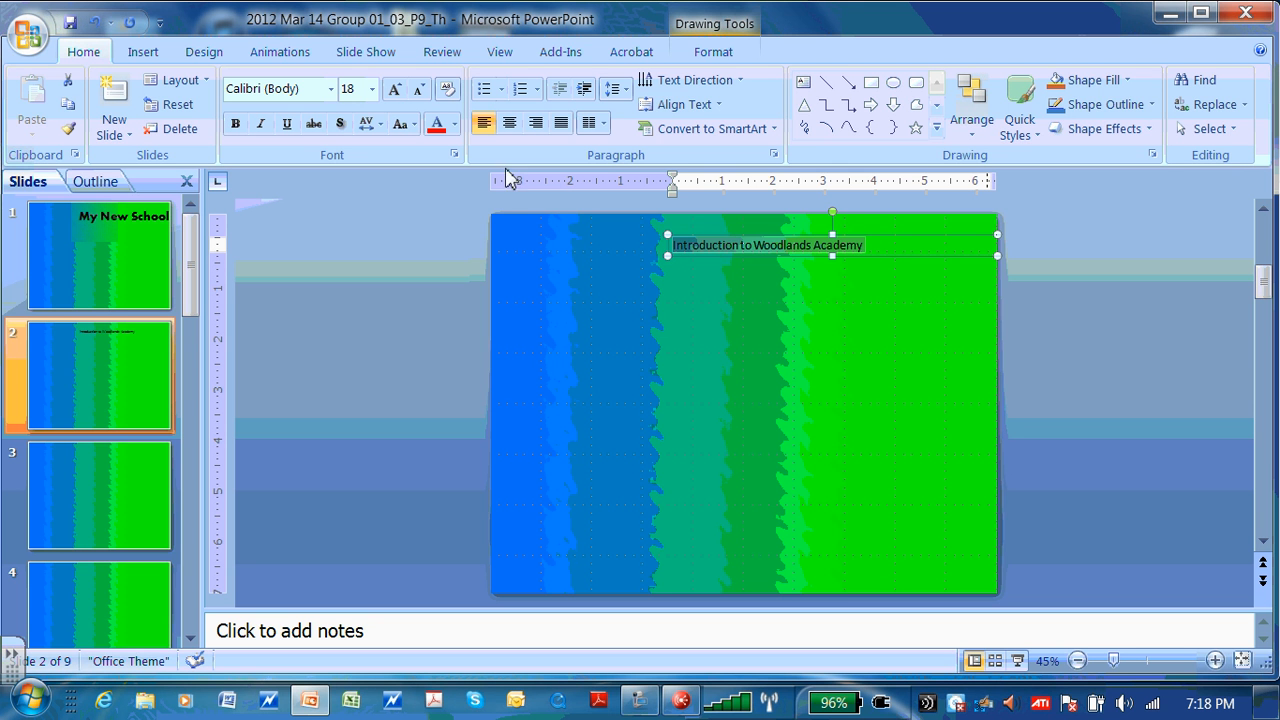
click(372, 89)
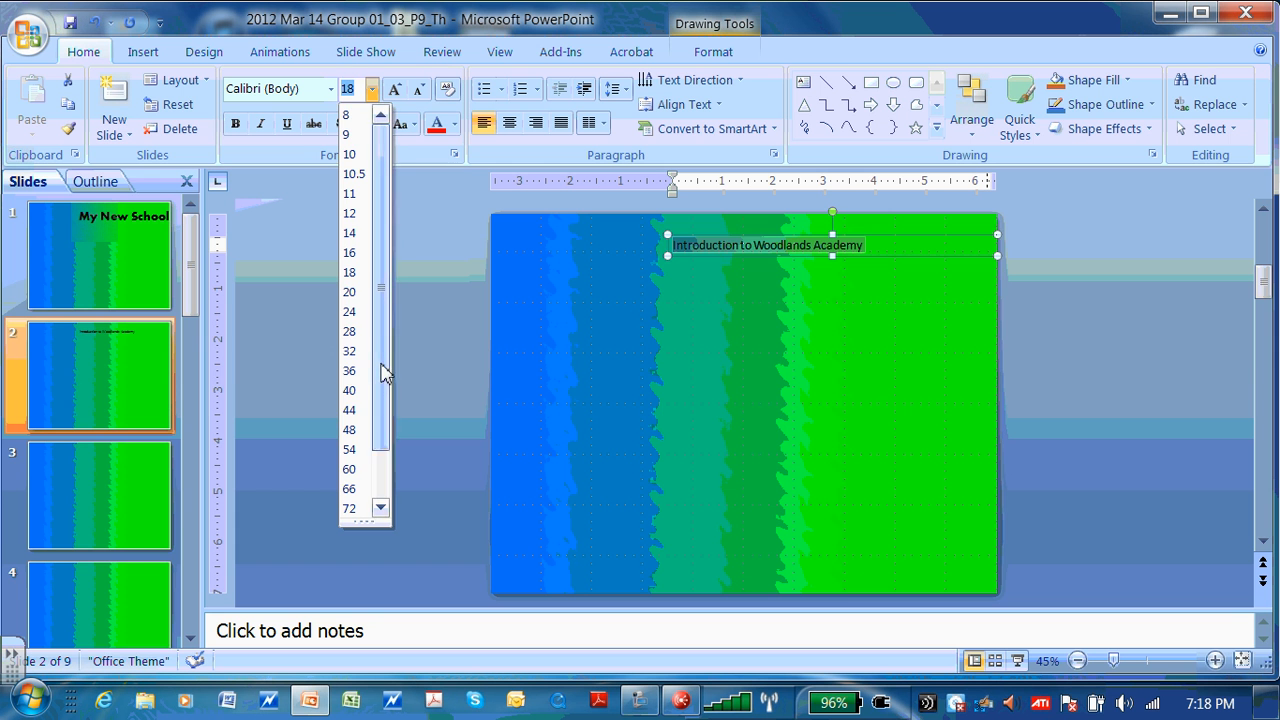
click(380, 508)
click(347, 418)
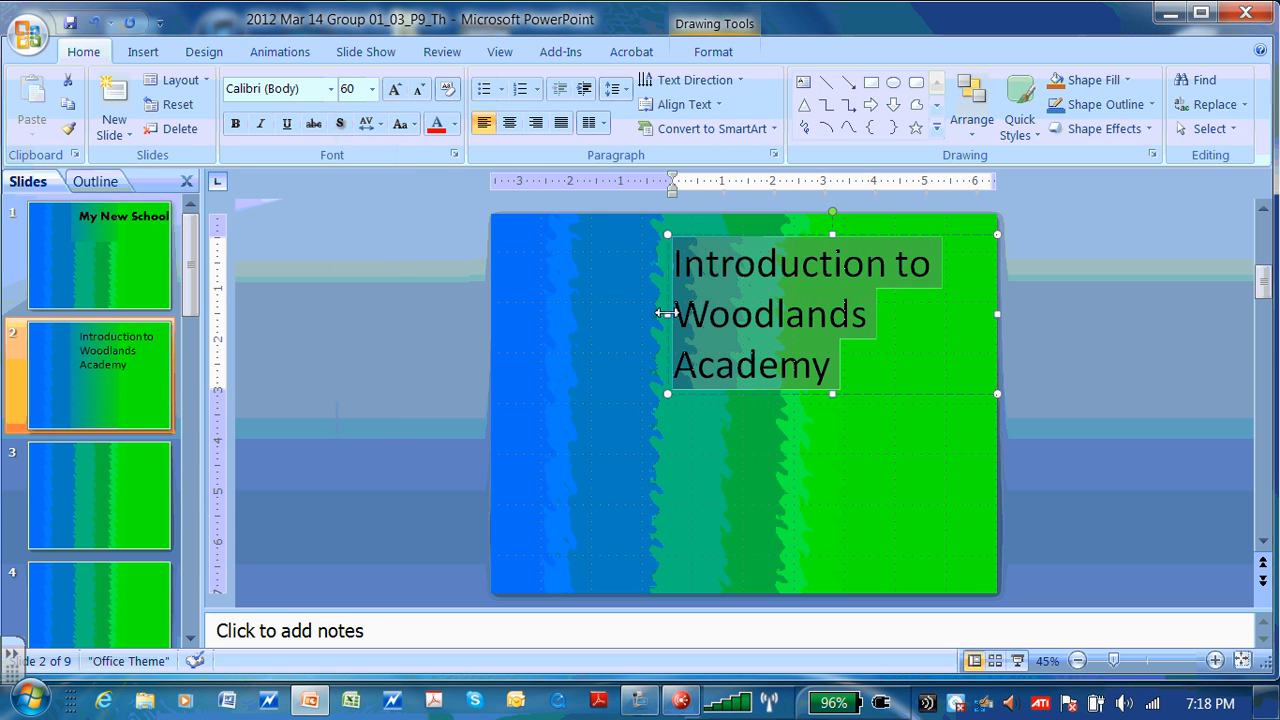
- Widen the slide 2 text box to the slide's left edge and break the line before "to Woodlands Academy"
drag(667, 313, 490, 272)
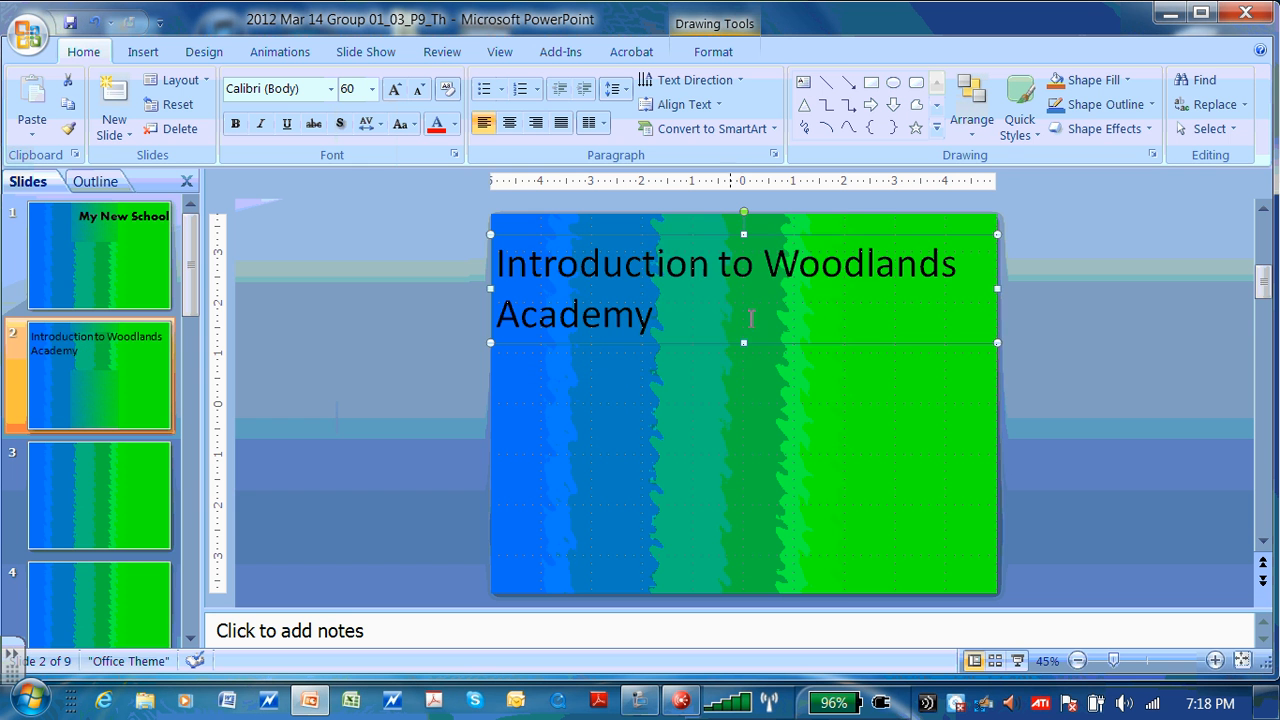
drag(744, 347, 748, 301)
click(726, 268)
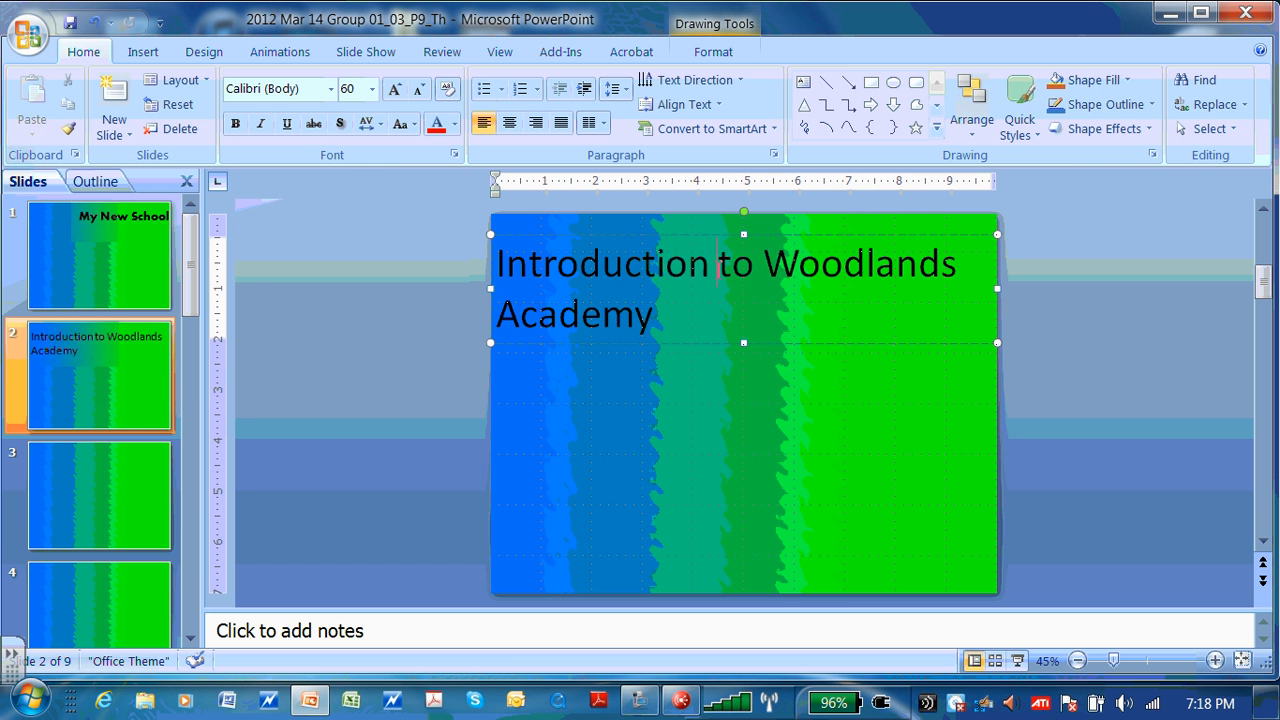
key(Return)
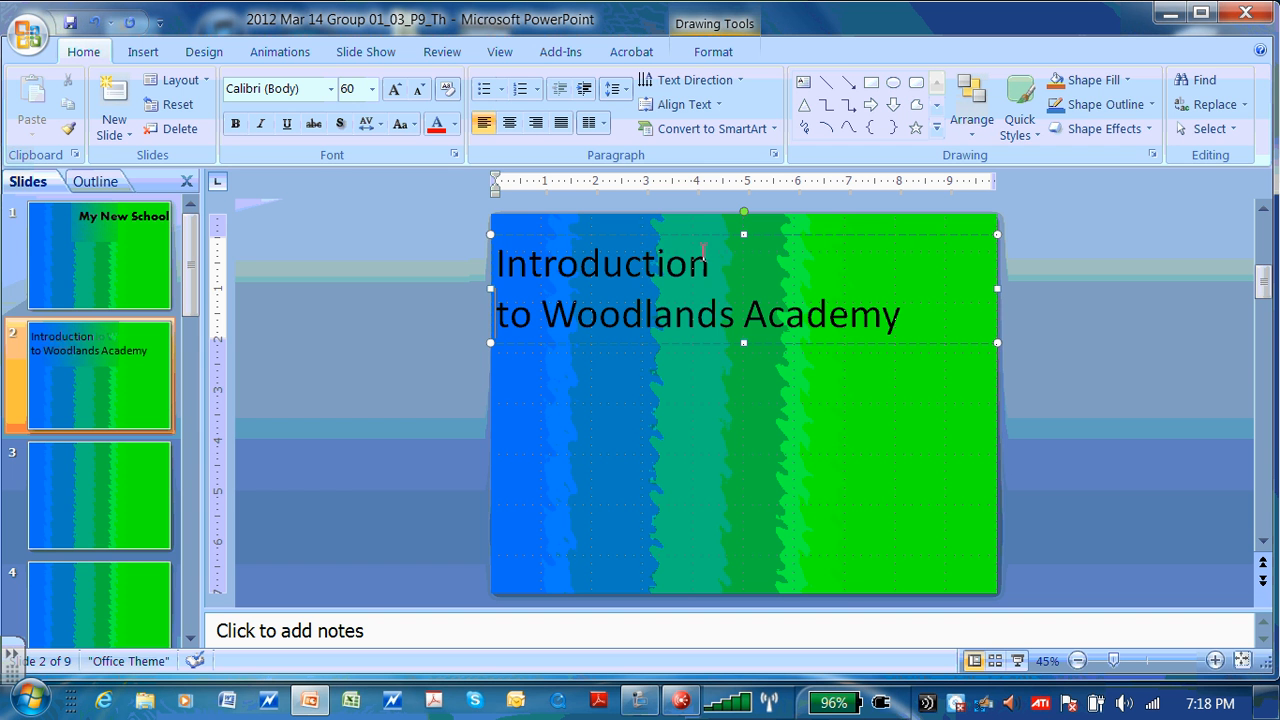
- Right-align both lines of the slide 2 title and add a colon after "Introduction"
click(537, 123)
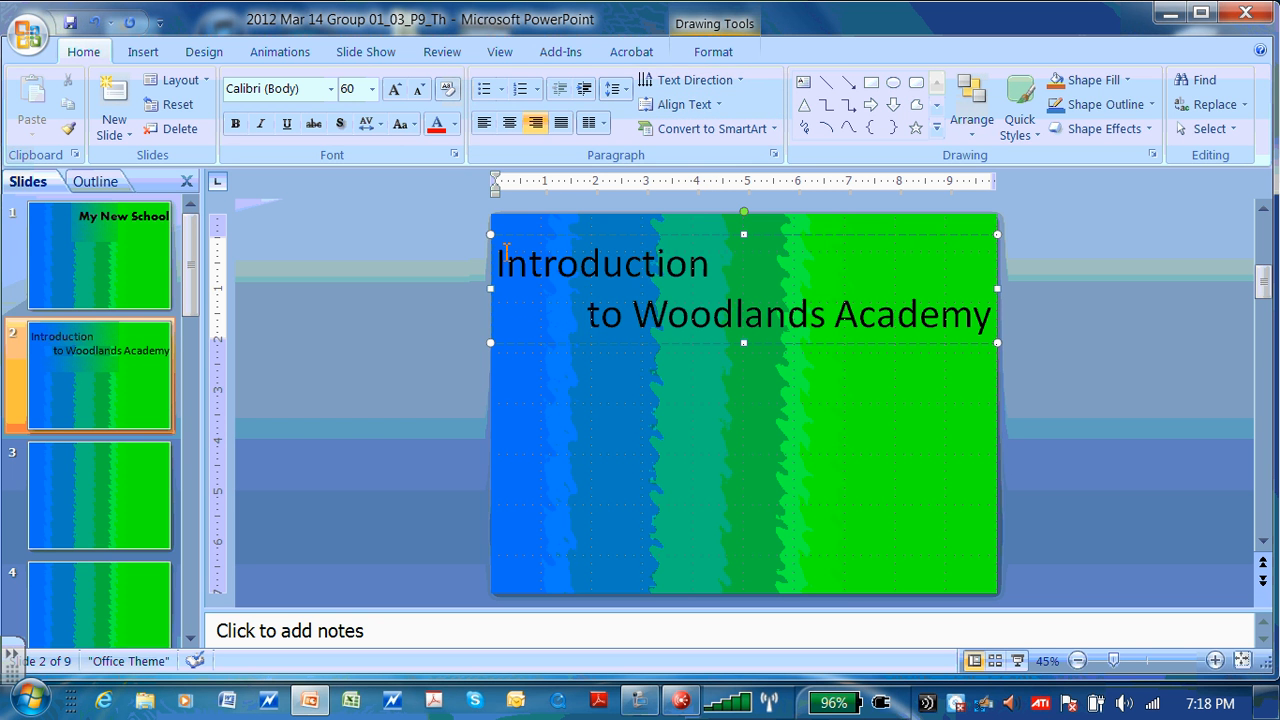
drag(499, 254, 712, 262)
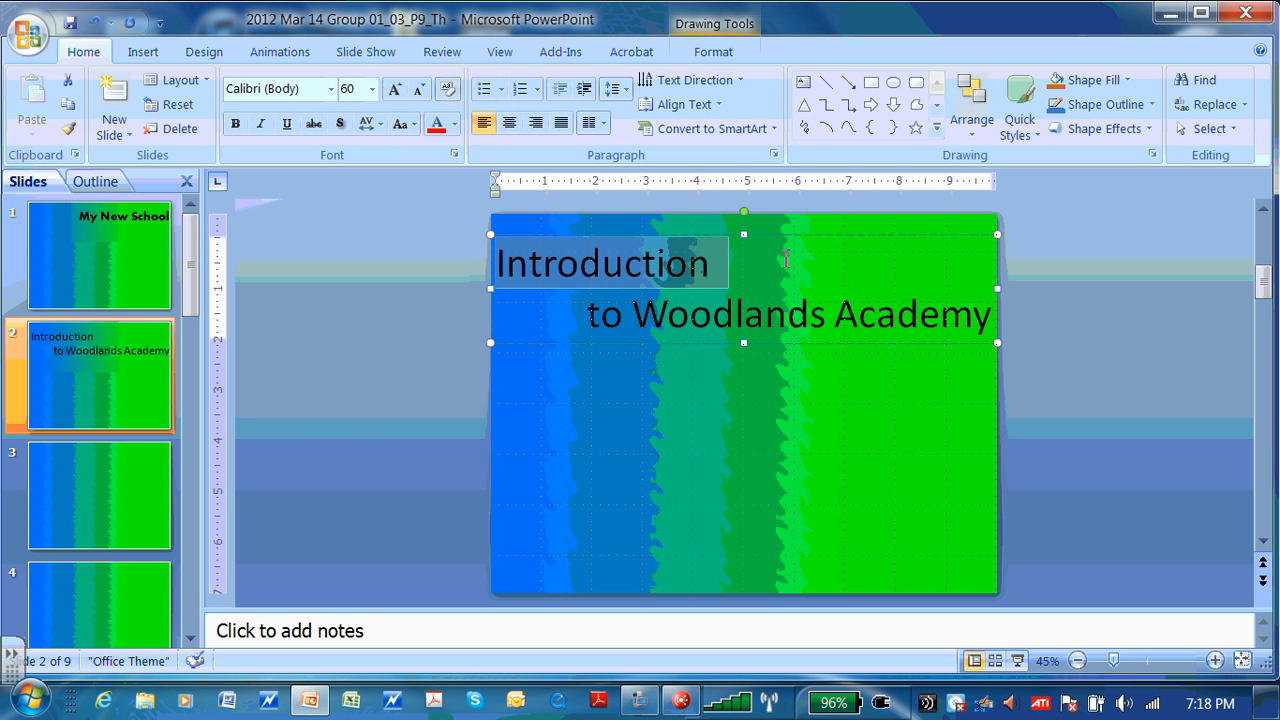
click(537, 123)
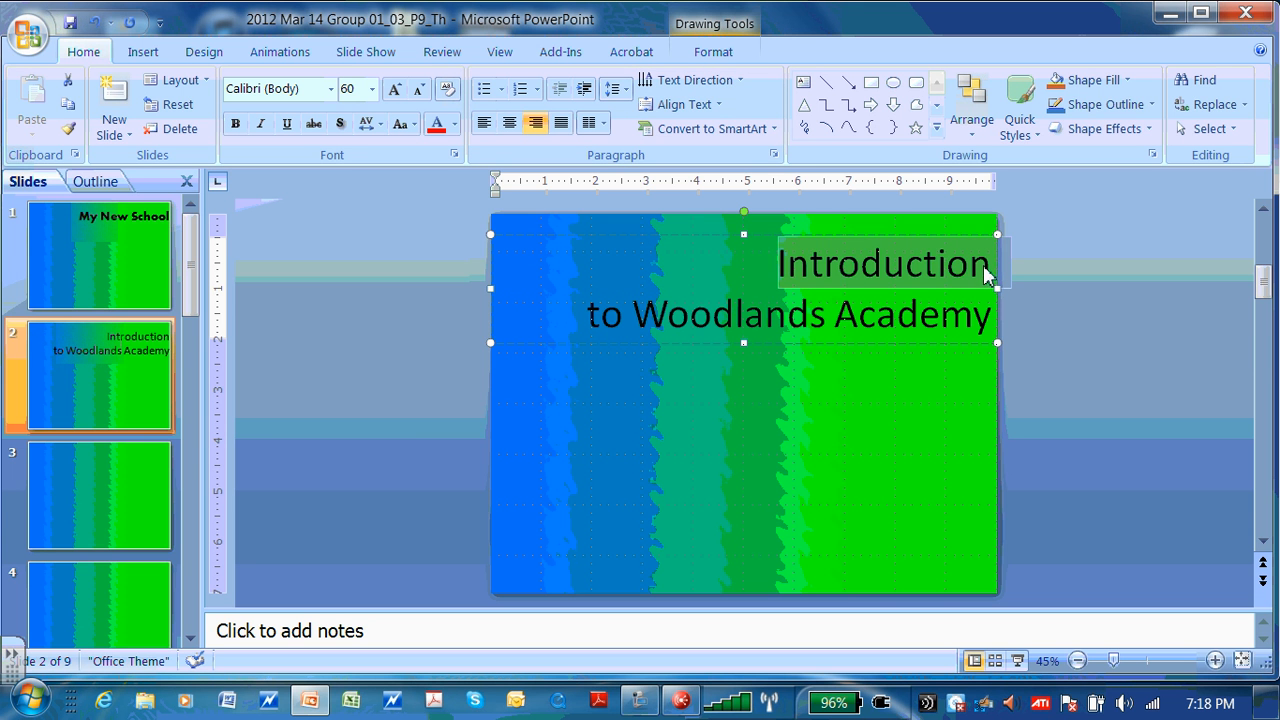
click(991, 265)
text(:)
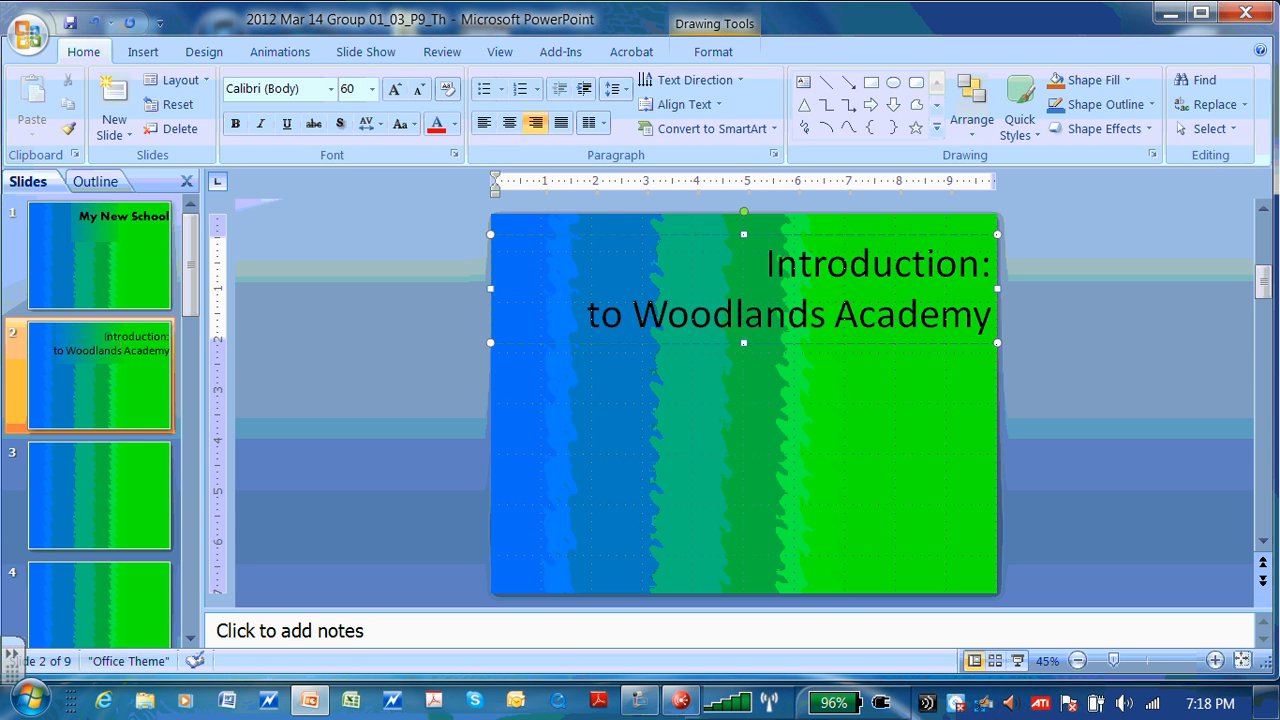